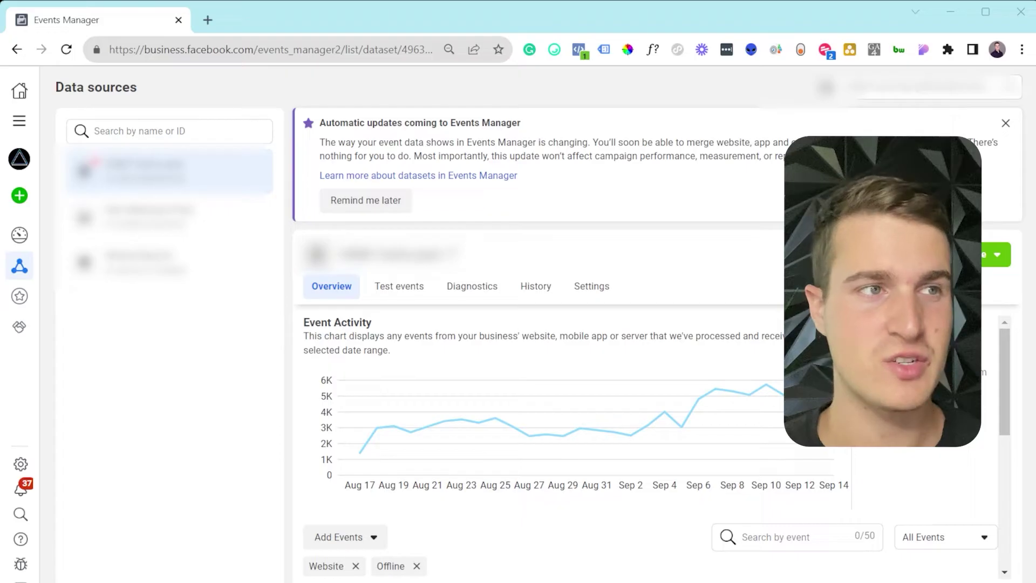
Look through the tools list and the overview page, and return to the data sources.
click(21, 124)
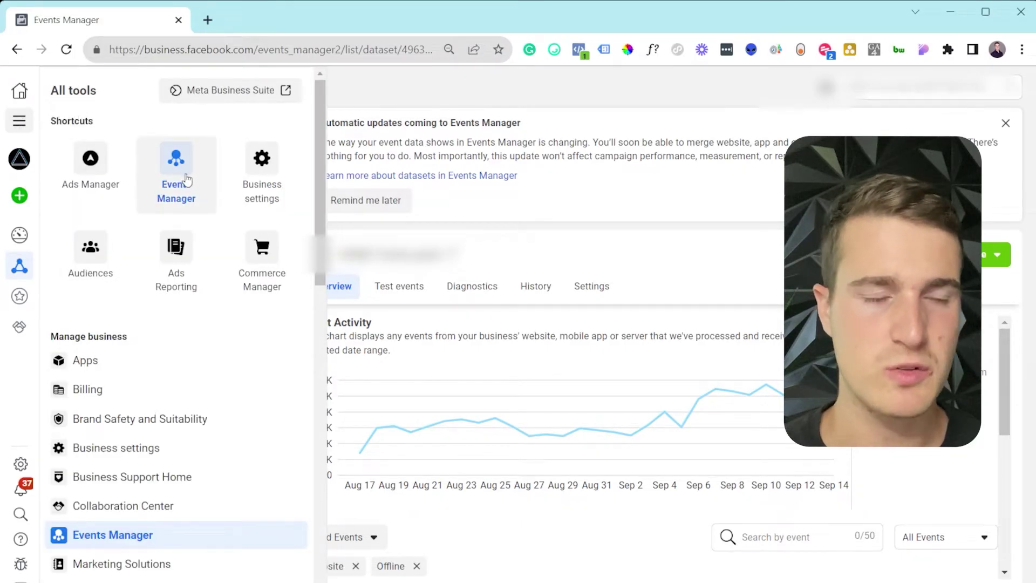
click(475, 86)
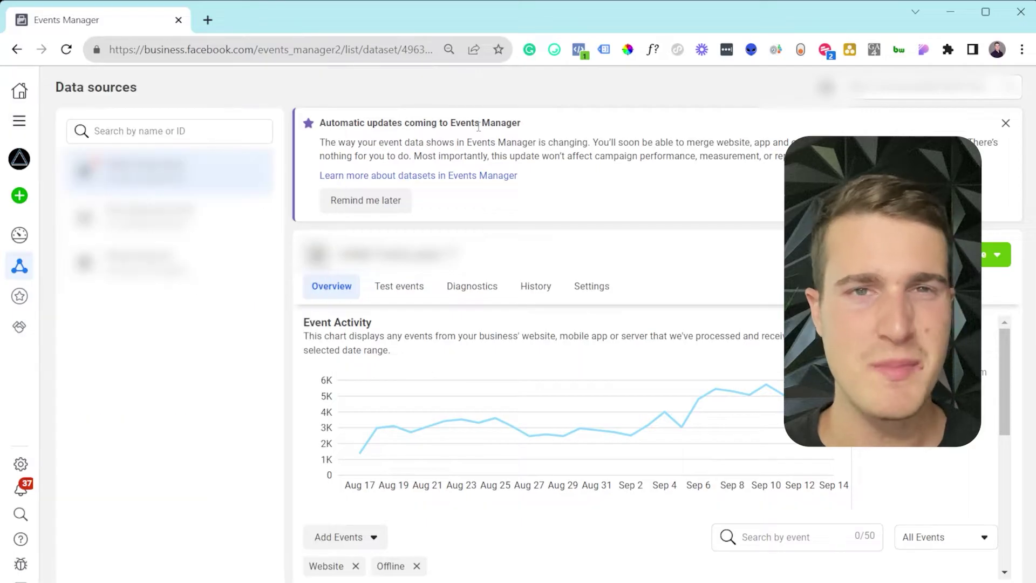
click(20, 236)
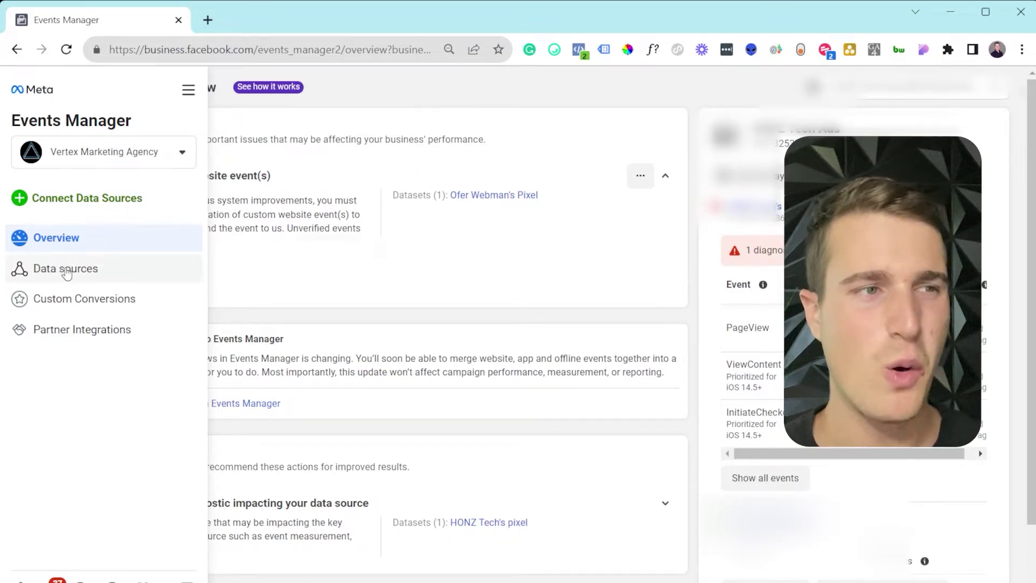
click(59, 272)
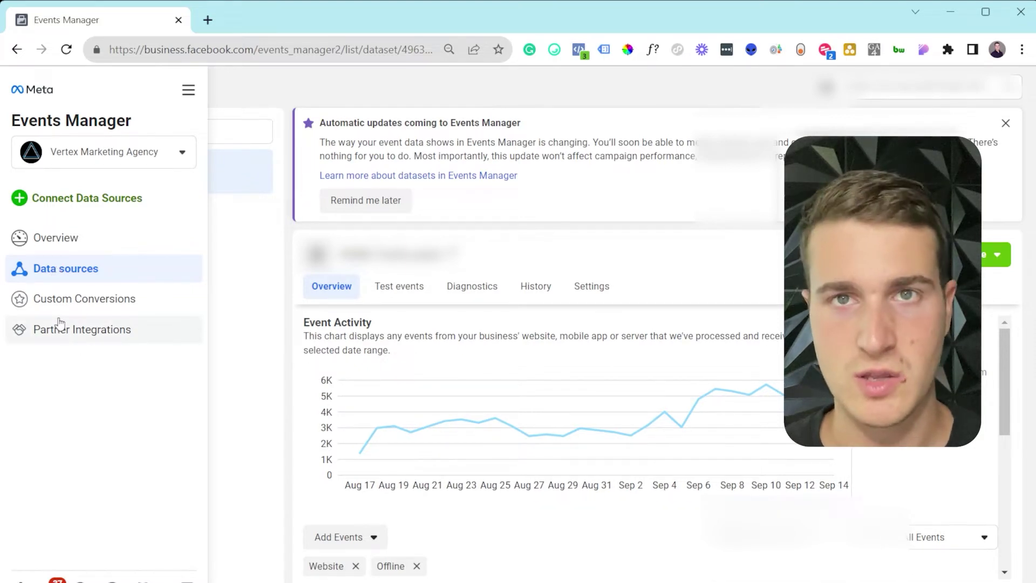
click(365, 537)
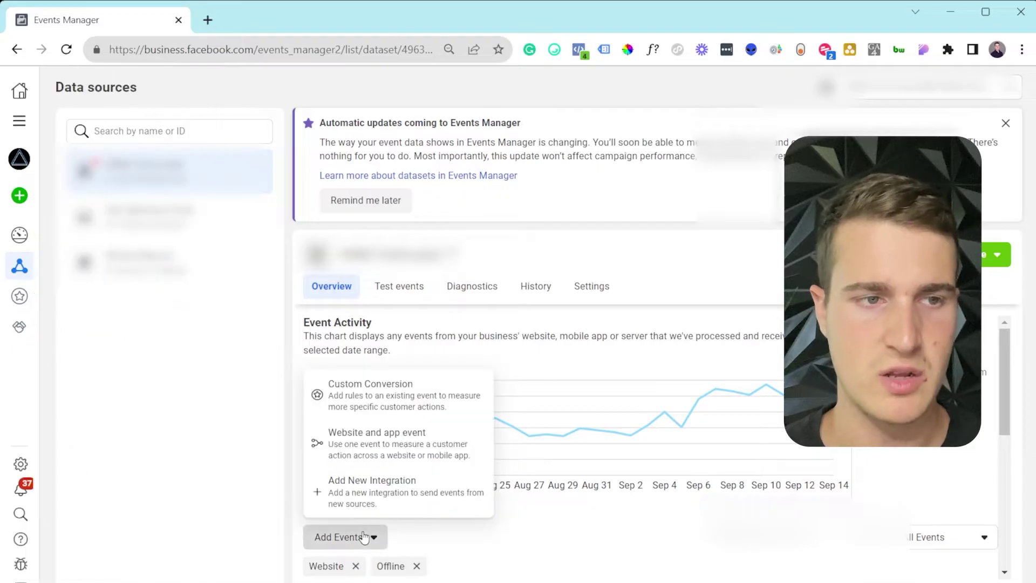
click(375, 398)
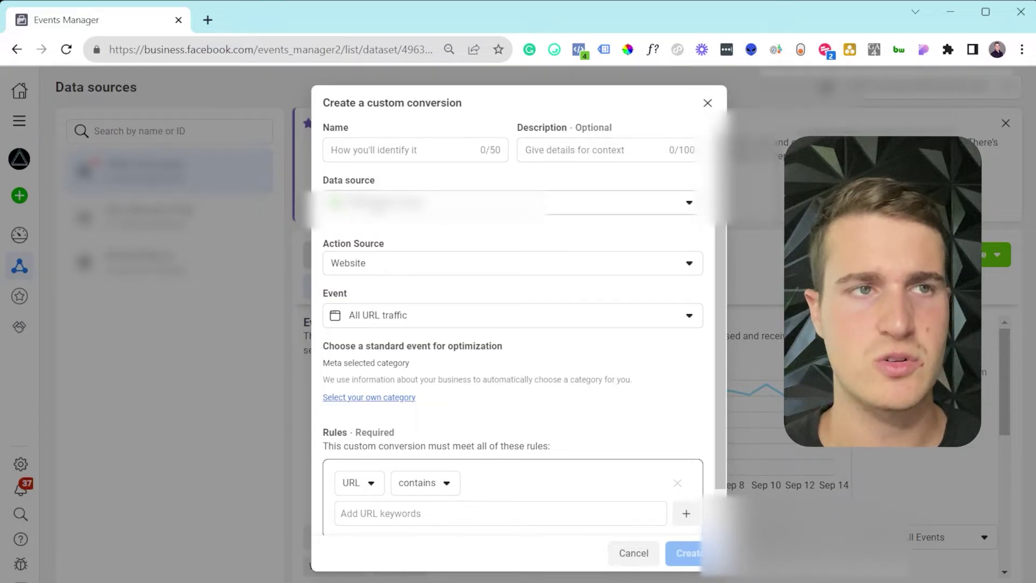
click(706, 103)
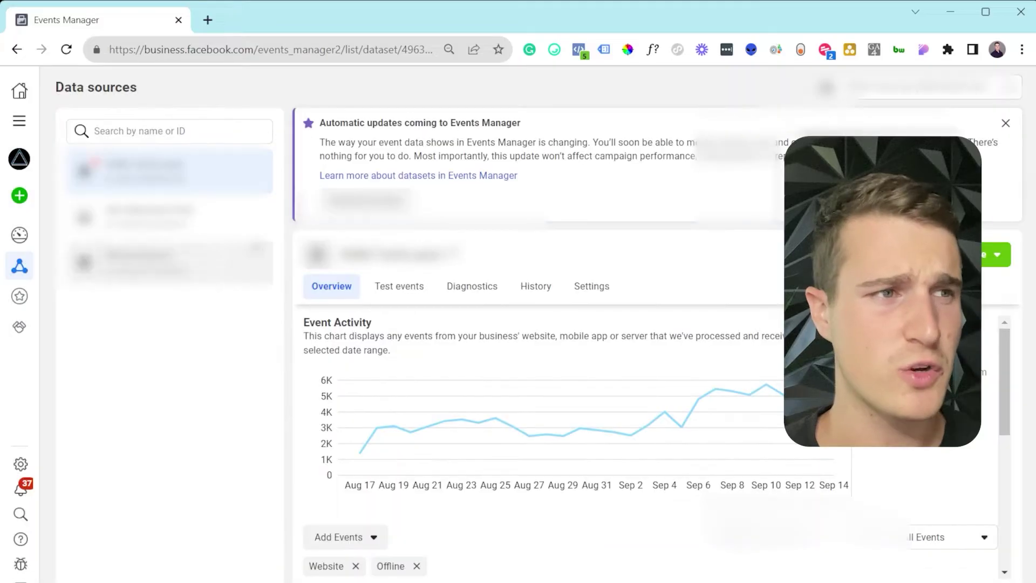
Start a new custom conversion from the Custom Conversions page with Website as action source and All URL traffic as event.
click(47, 303)
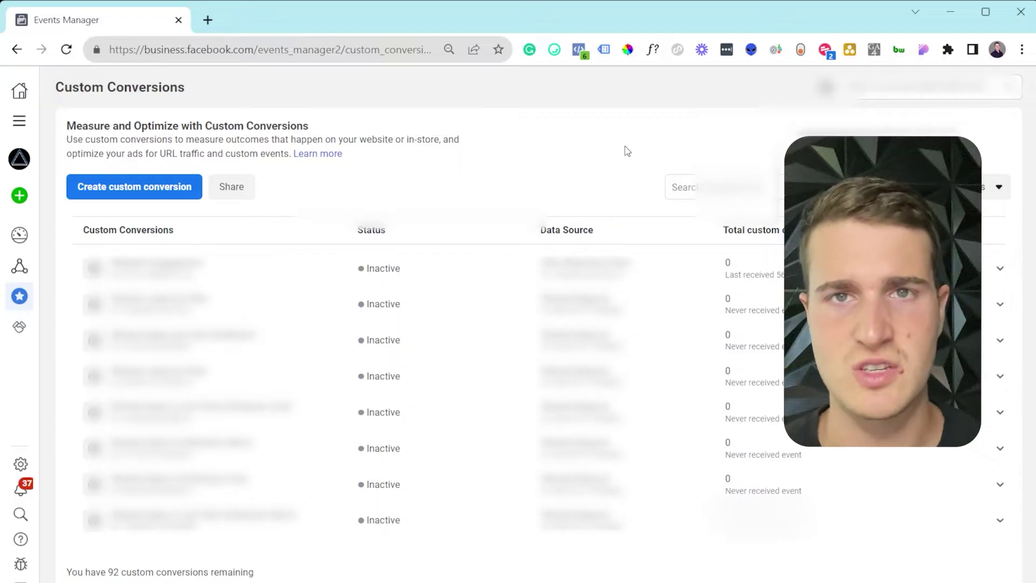
click(86, 187)
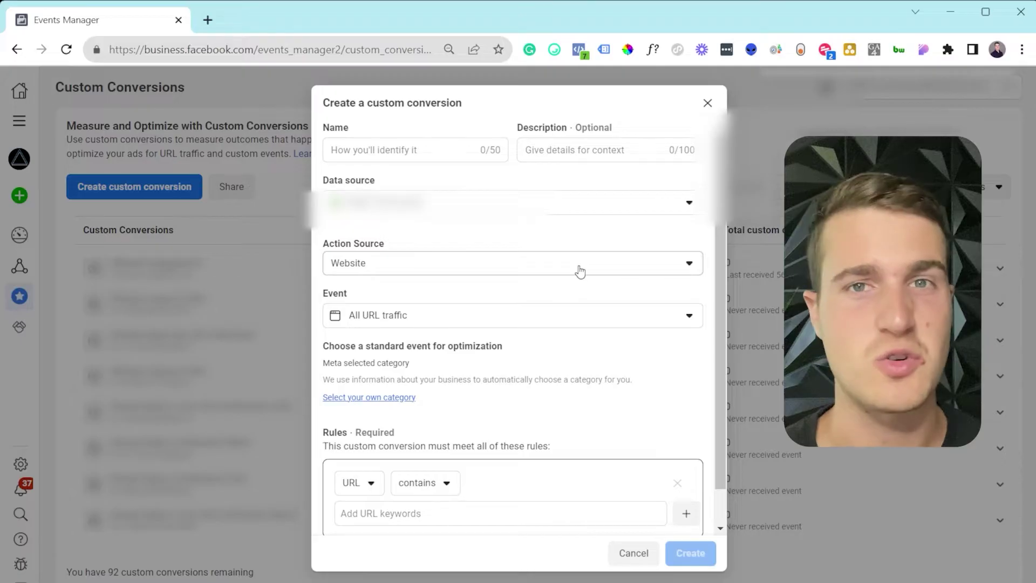
click(424, 262)
click(408, 296)
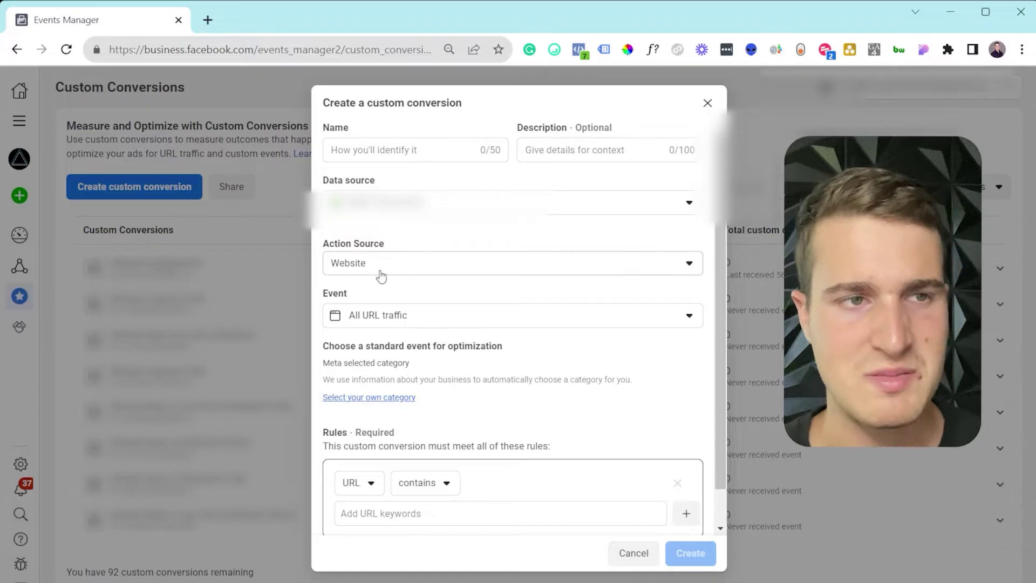
scroll(376, 325, down, 1)
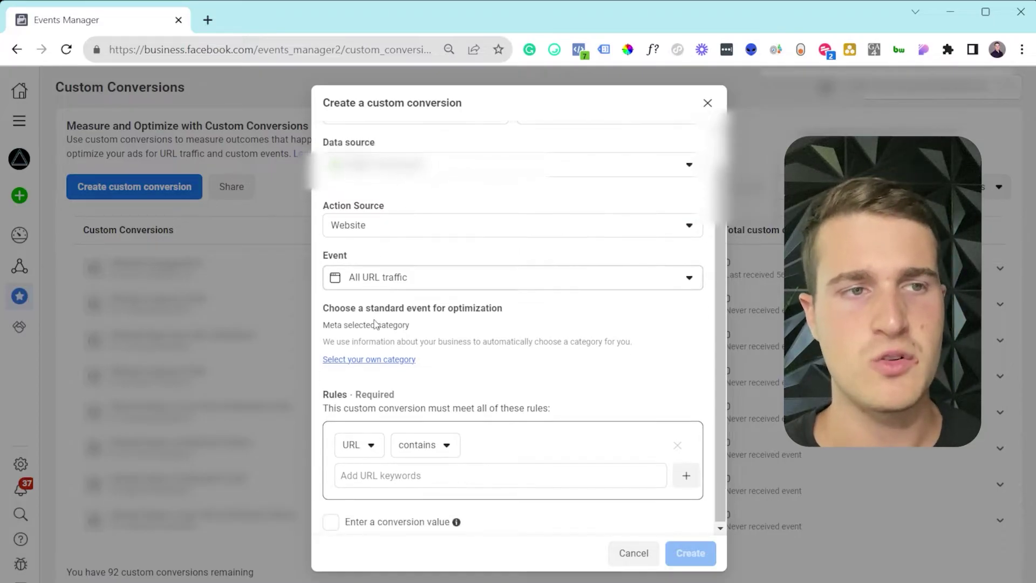
click(393, 280)
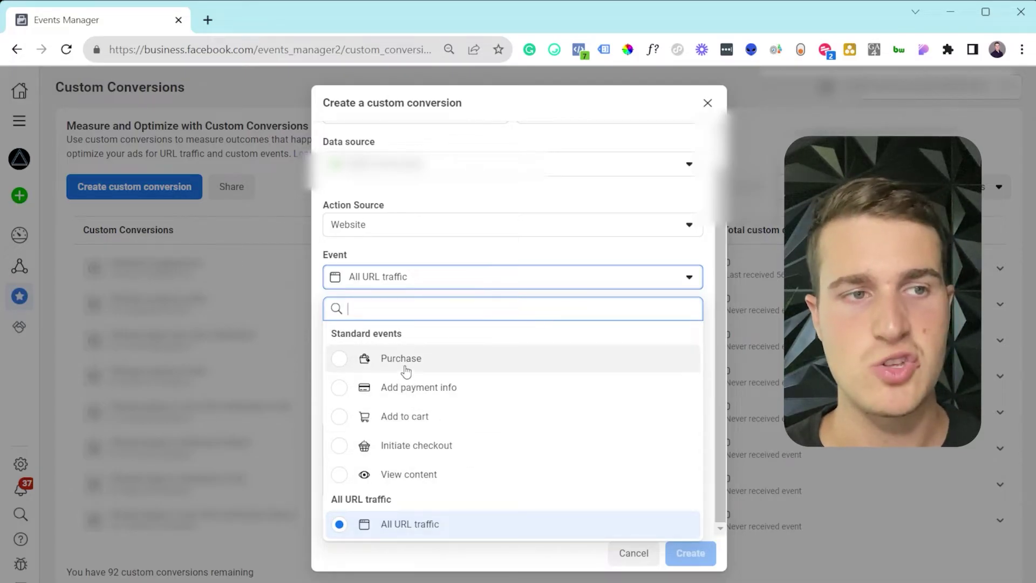
click(412, 524)
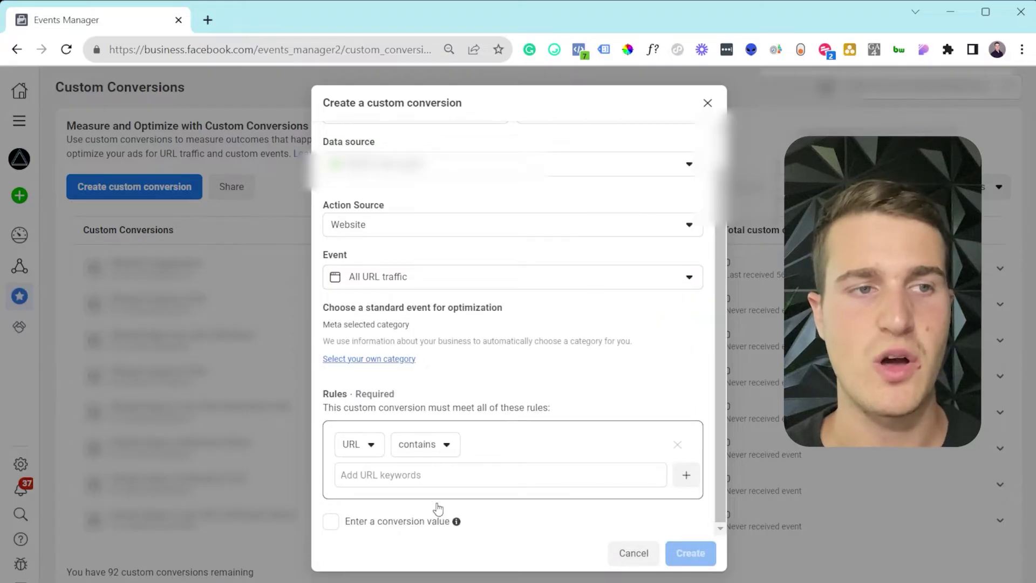
Add a rule to the custom conversion requiring that the URL contains thank-you-1.
click(387, 473)
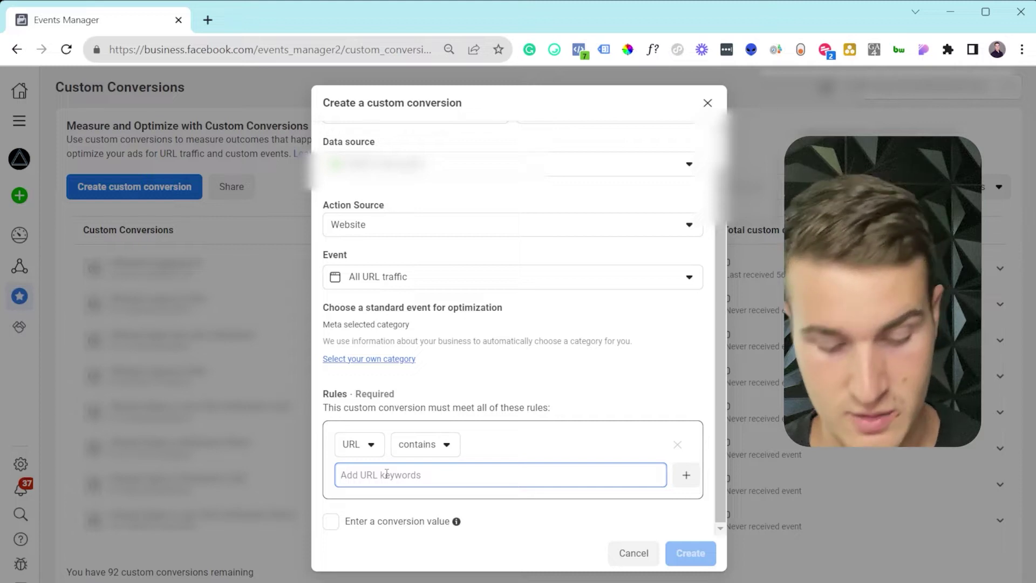
text(thank)
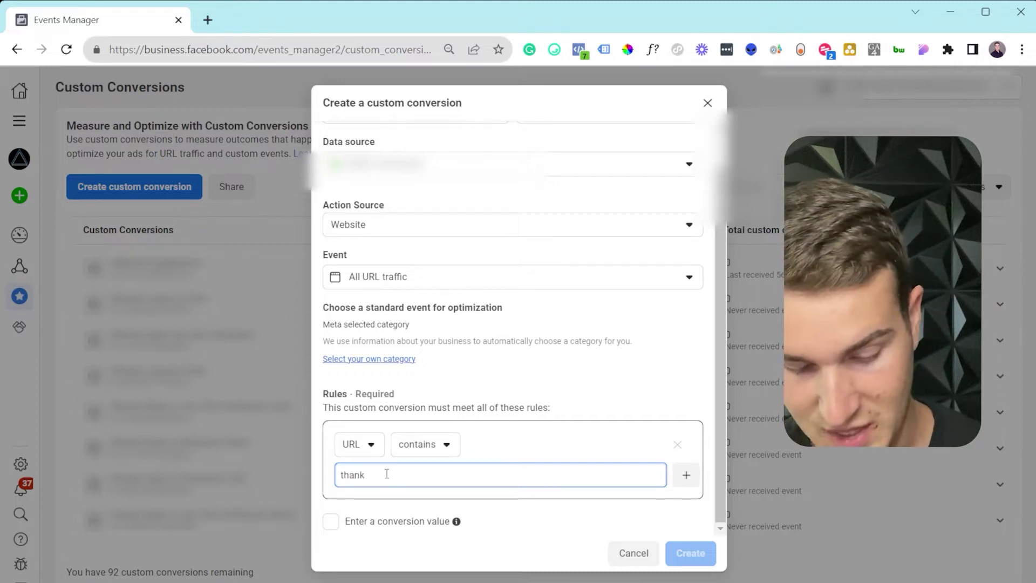
text(-you-)
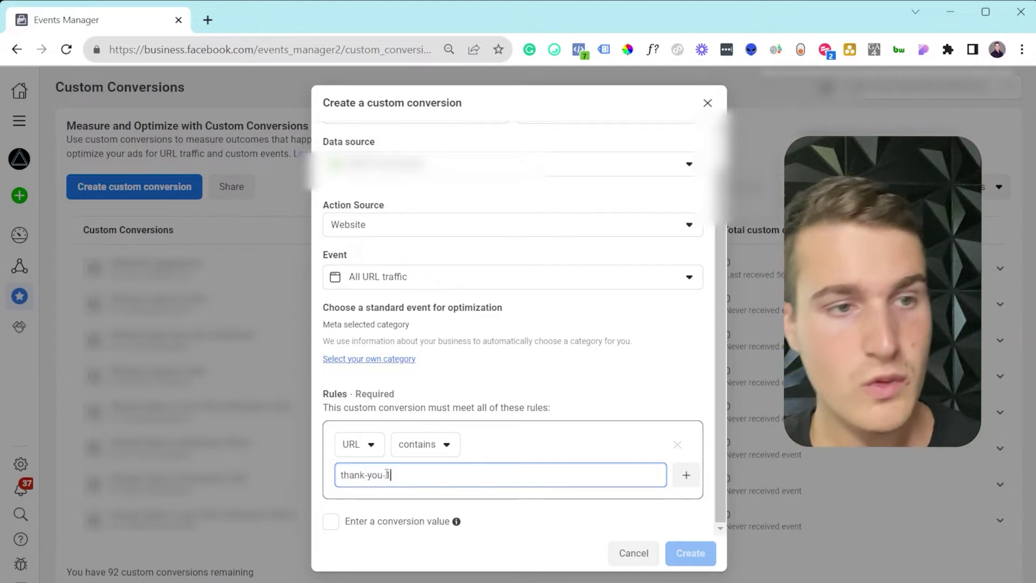
text(1)
scroll(423, 226, up, 1)
key(Return)
Name the custom conversion Service 1.
click(413, 148)
text(Se)
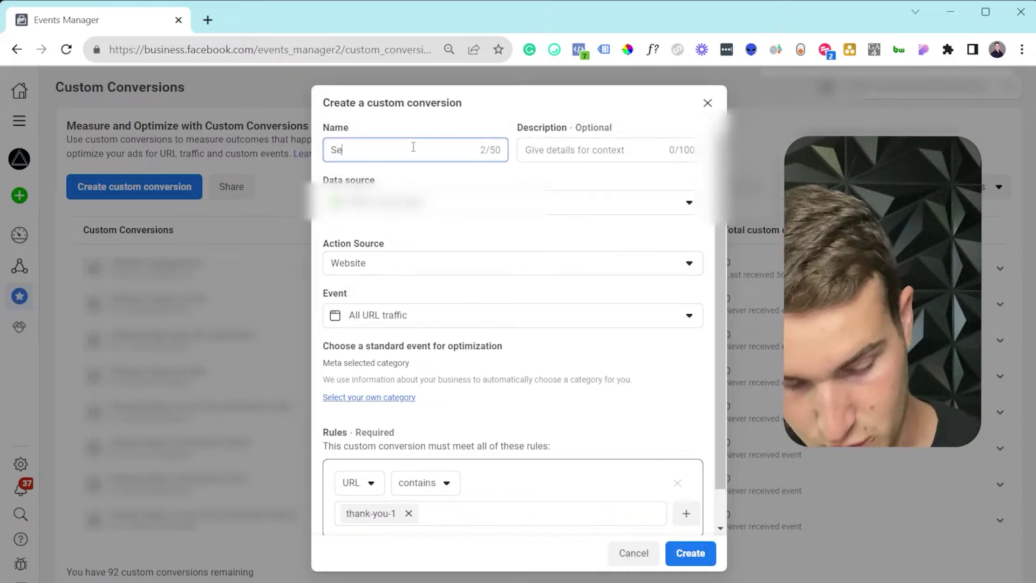
text(rvice 1)
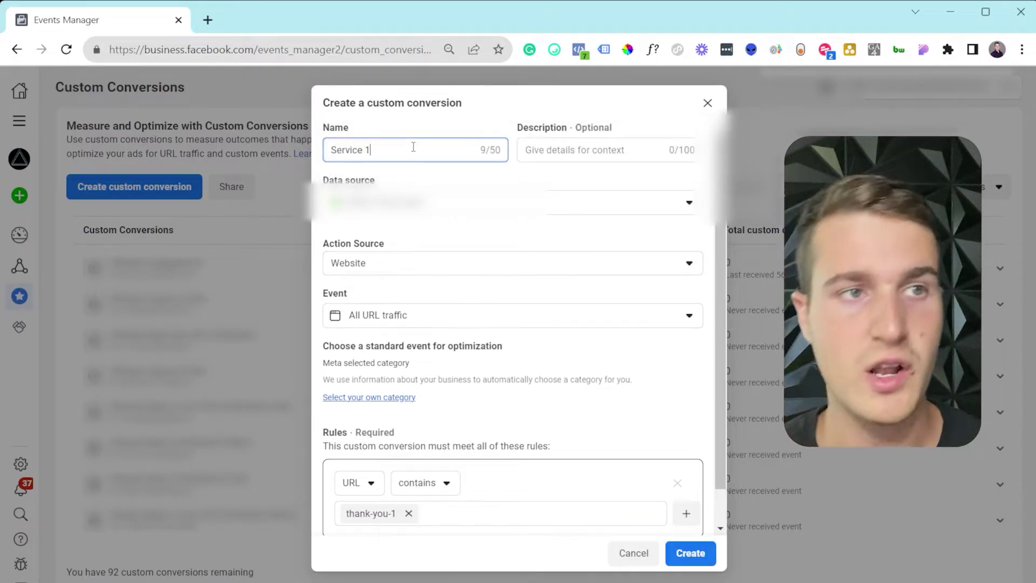
click(593, 167)
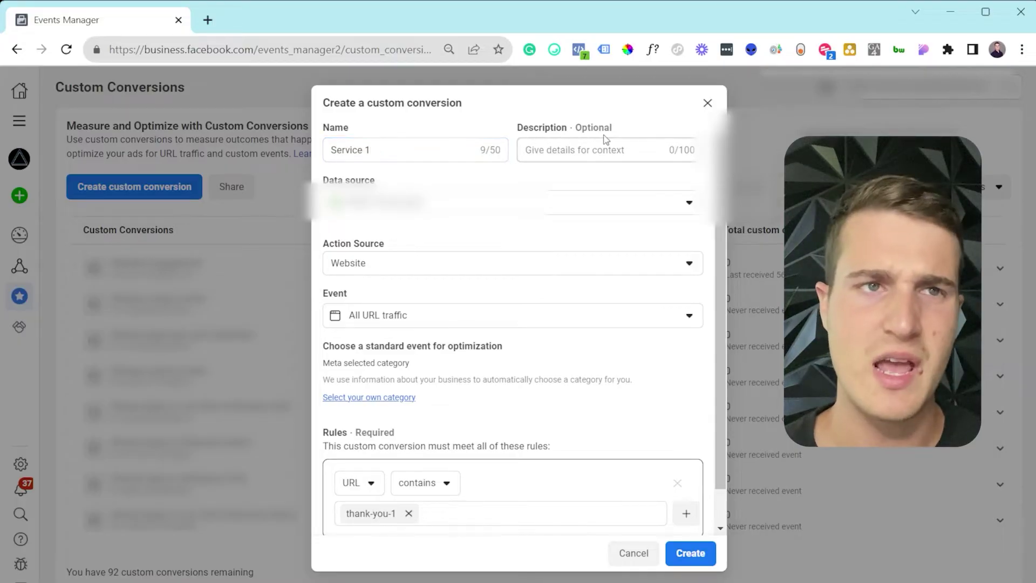
scroll(569, 357, down, 2)
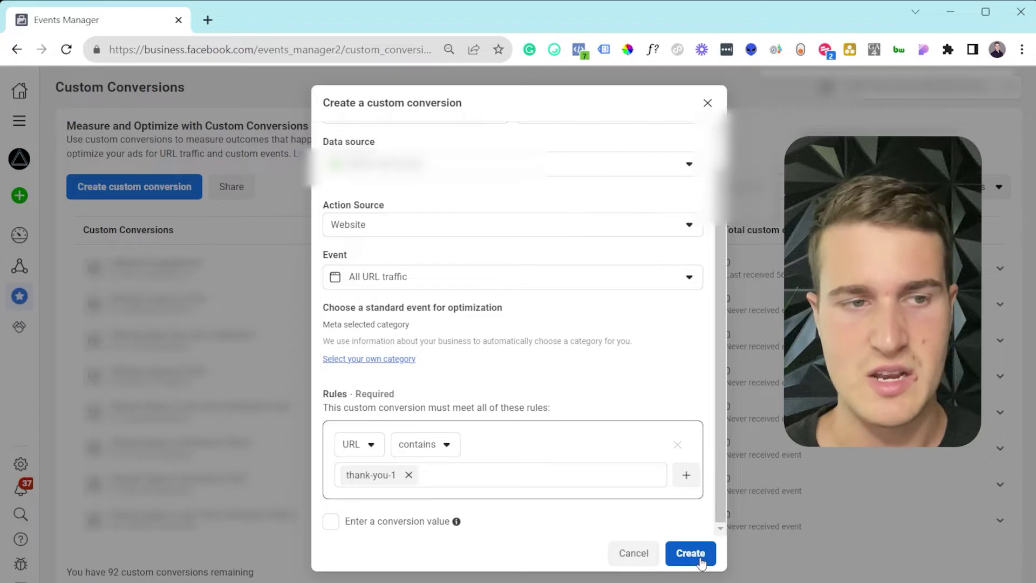
click(331, 522)
click(331, 521)
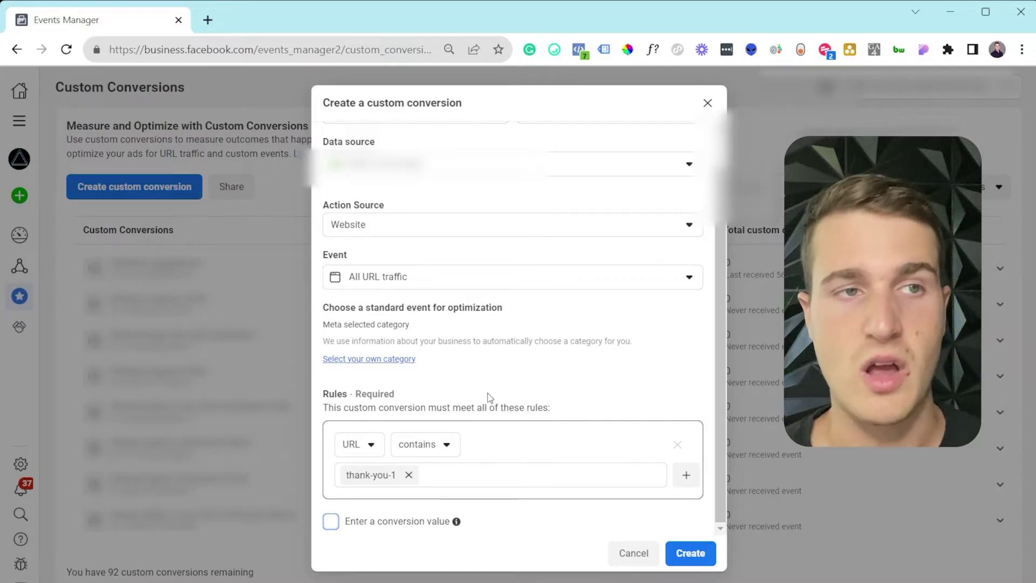
click(501, 286)
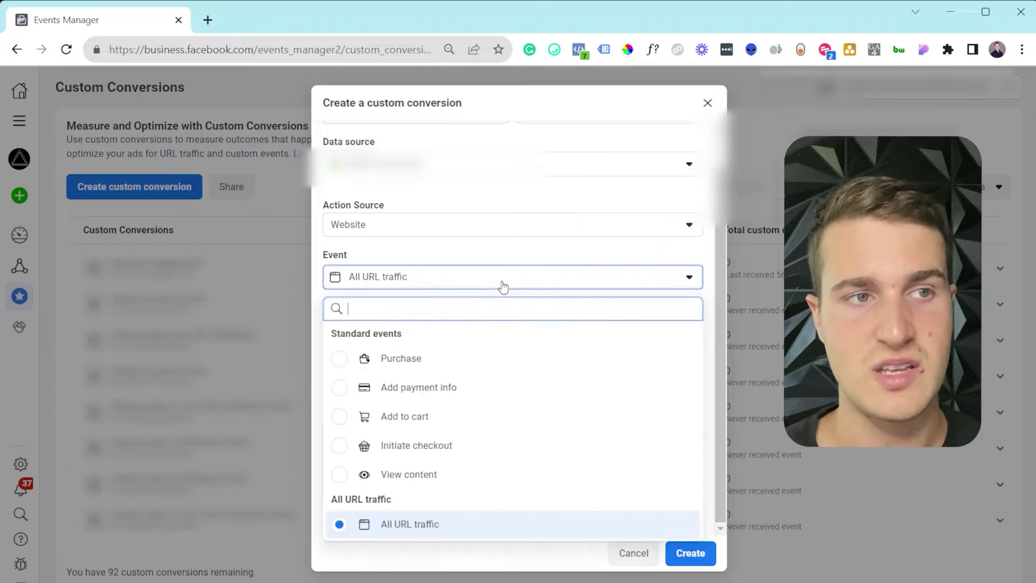
click(462, 258)
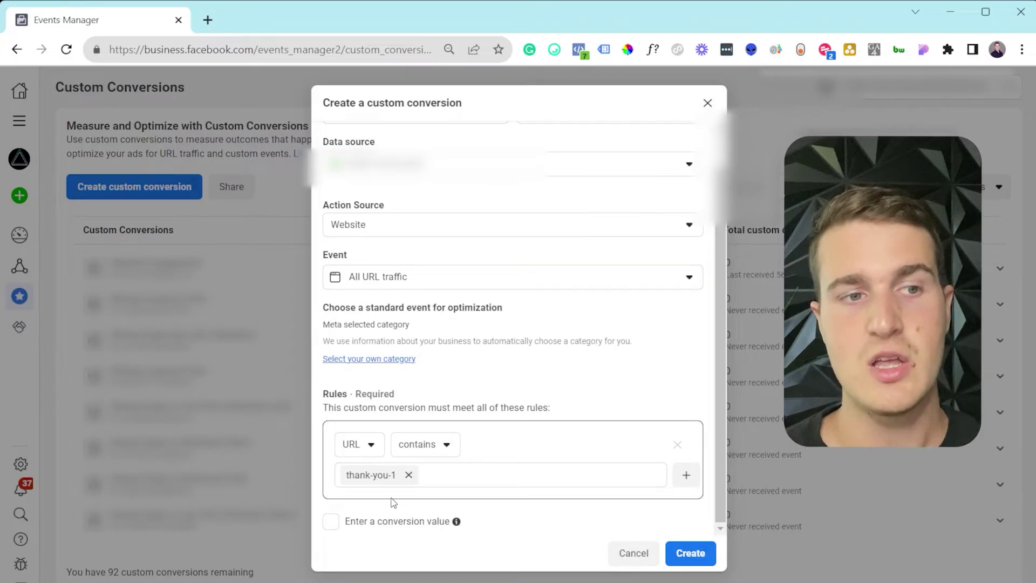
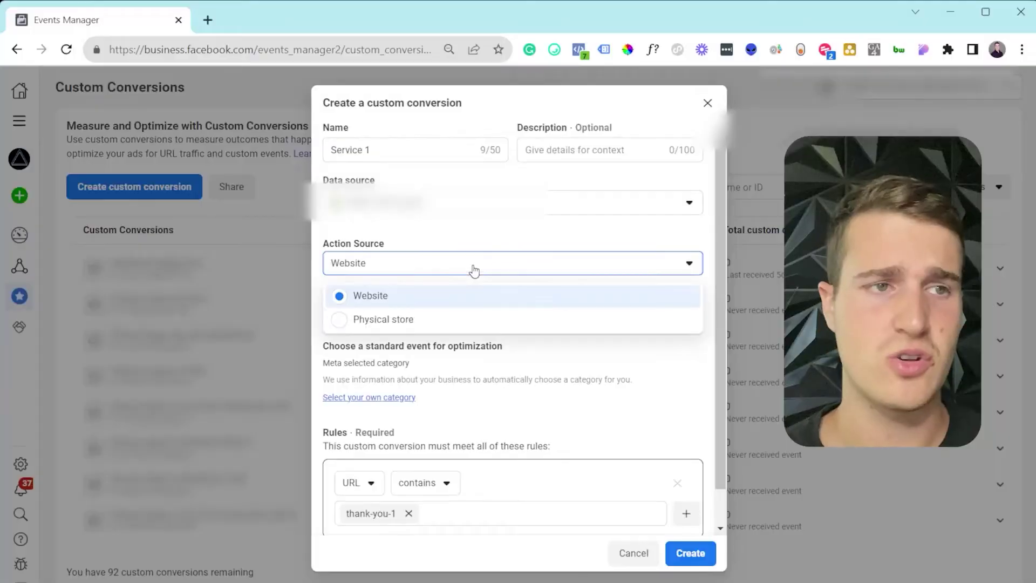
Change the custom conversion's event to the standard event Purchase, keeping Website as the action source.
click(472, 270)
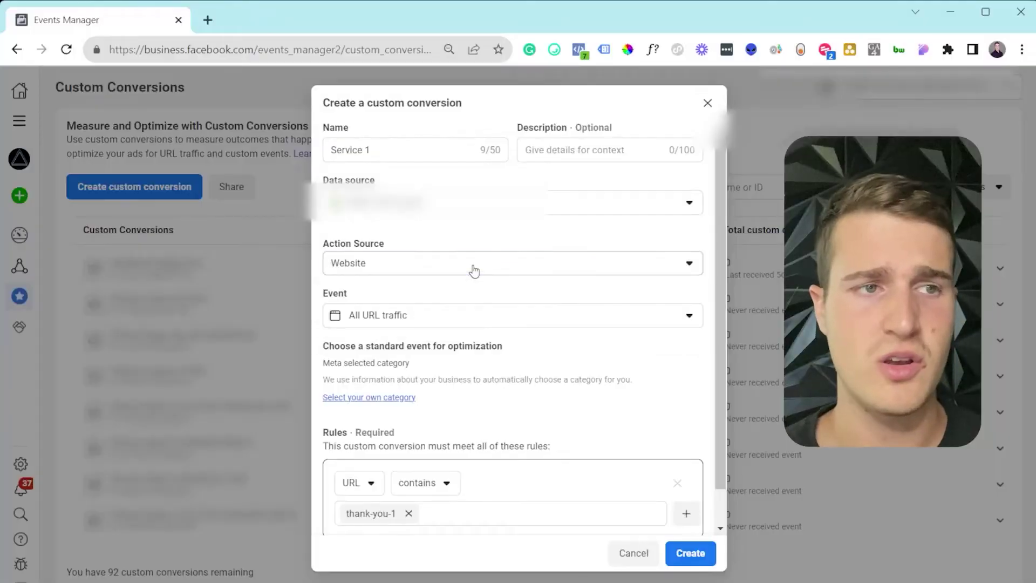
click(460, 321)
click(419, 394)
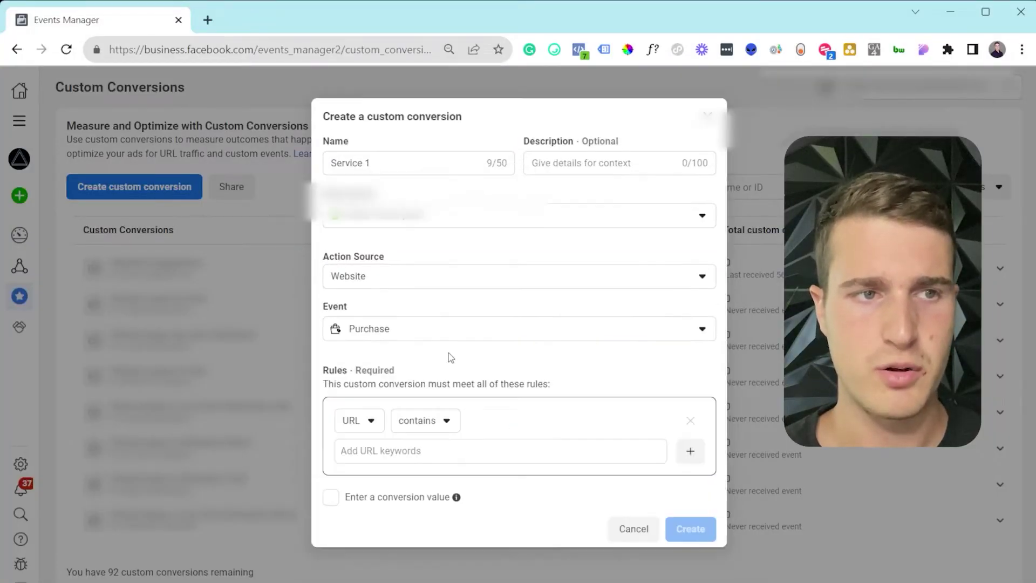
Define the conversion rule on event parameters so that content_category equals candle.
click(369, 421)
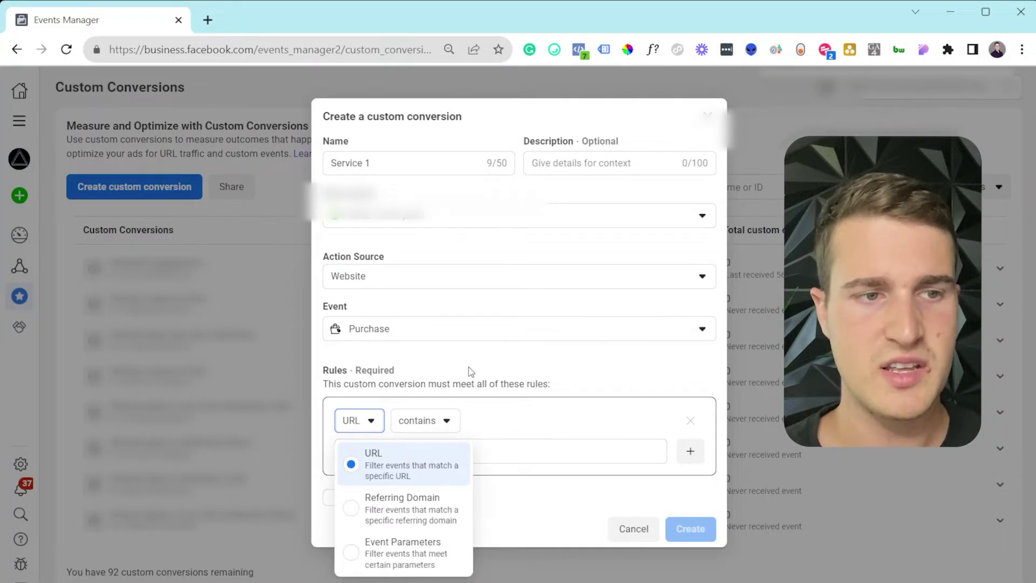
click(406, 564)
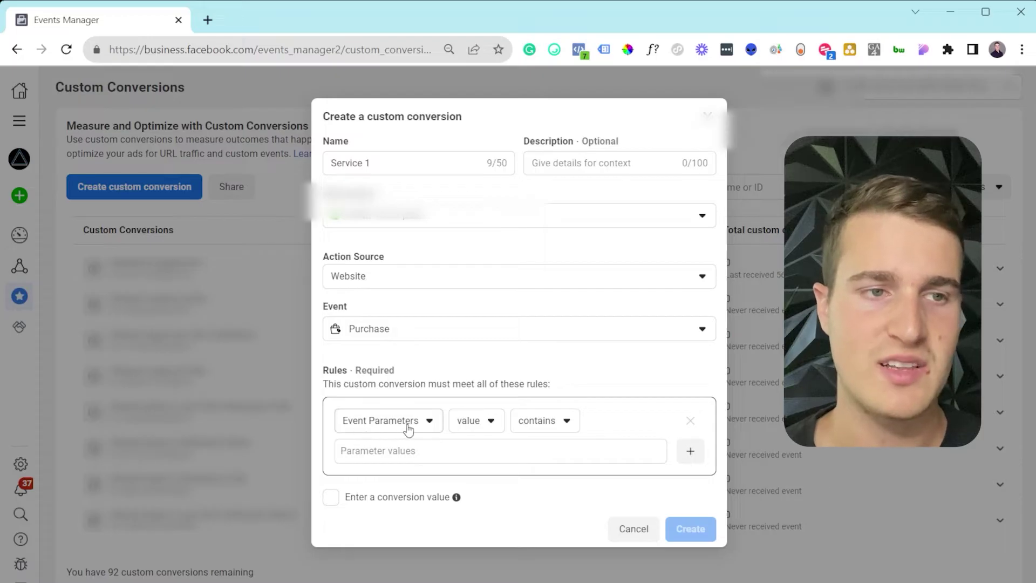
click(460, 426)
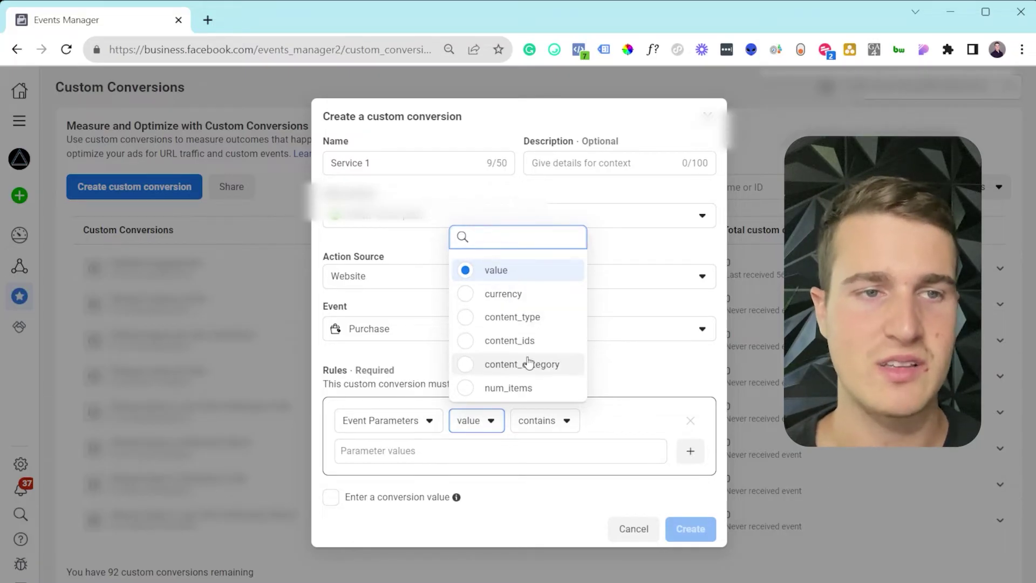
click(543, 366)
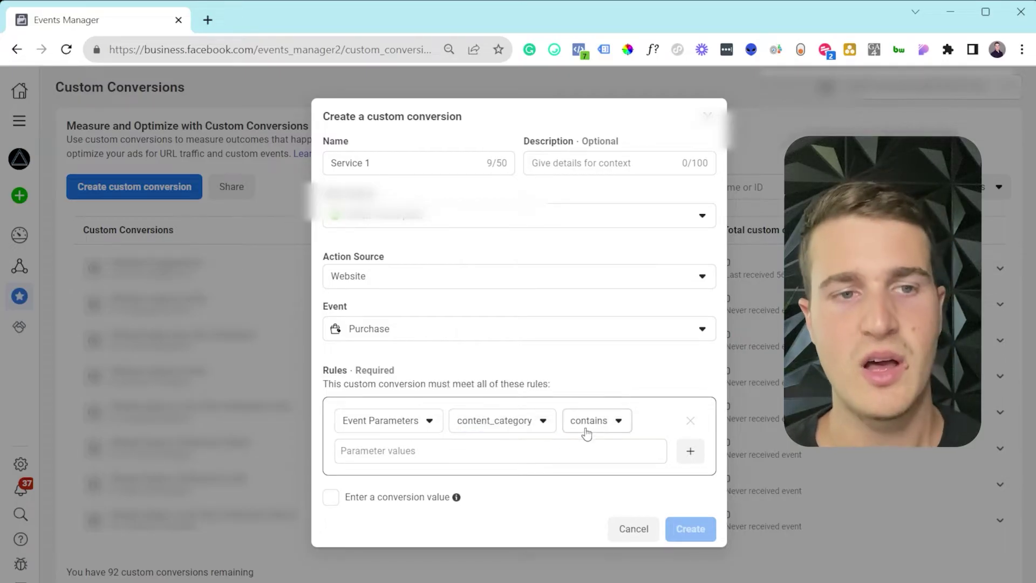
click(561, 454)
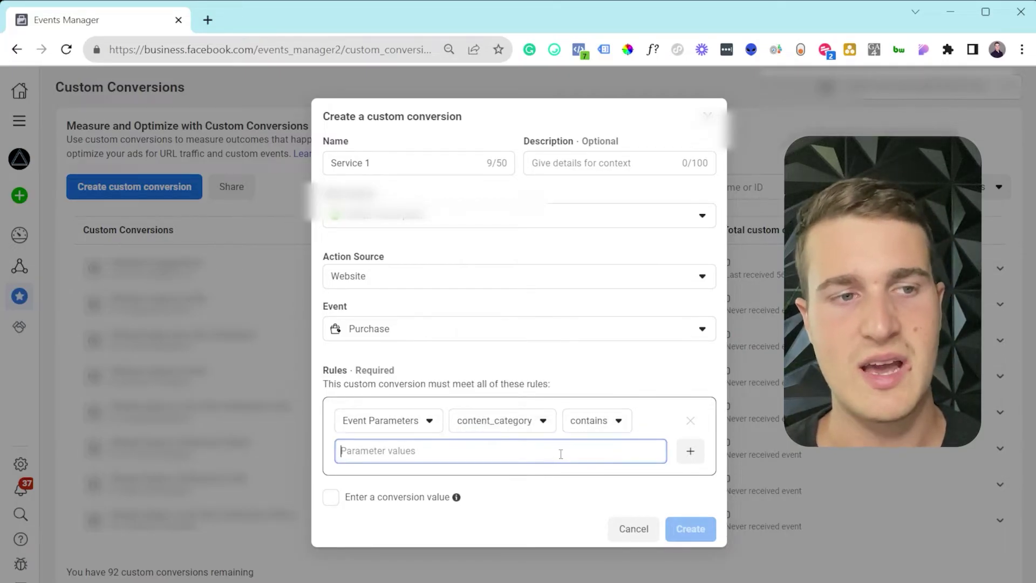
click(593, 420)
click(632, 241)
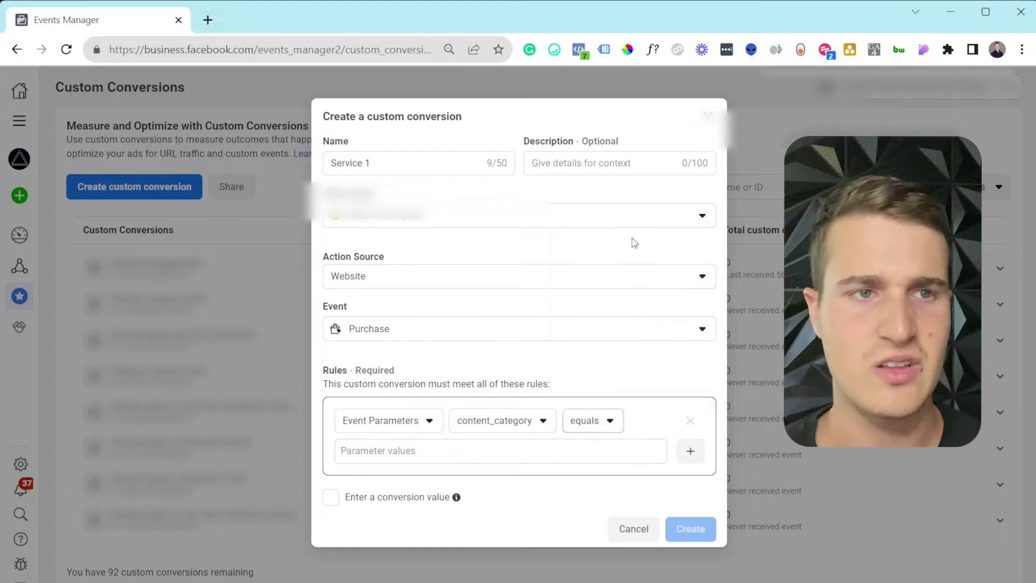
click(437, 455)
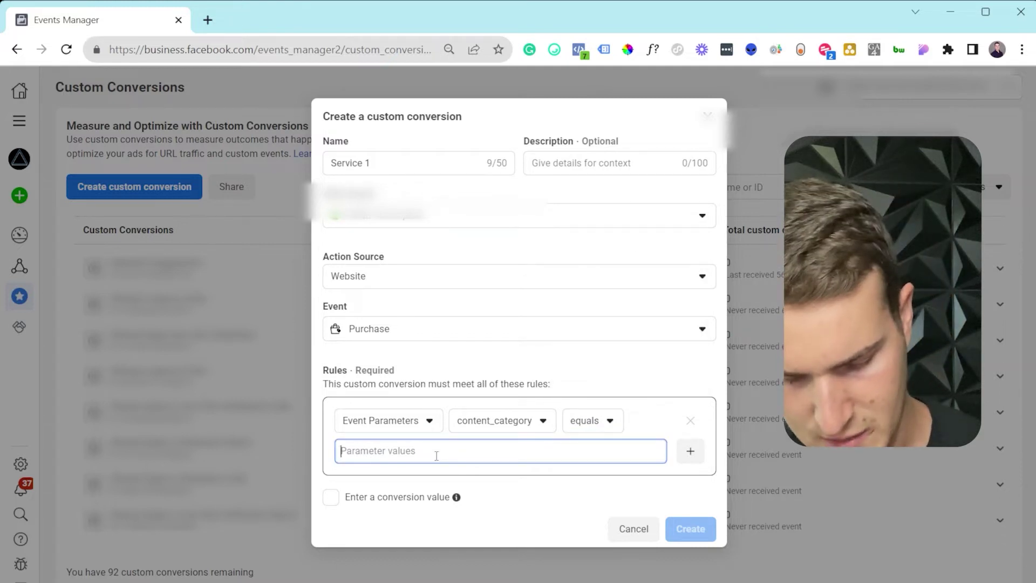
text(candle)
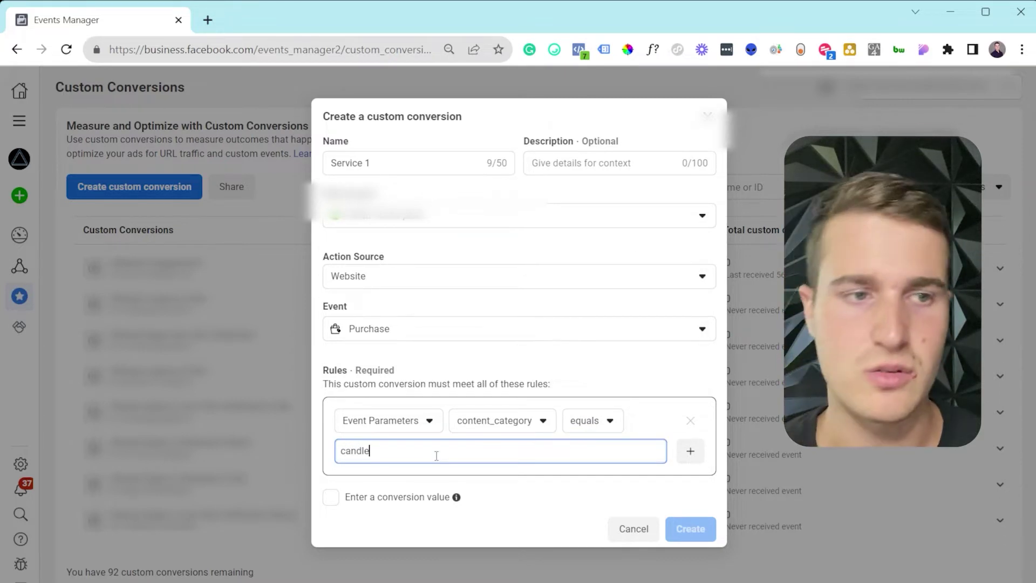
Rename the custom conversion Candle Product and set its rule to check the value event parameter.
click(331, 496)
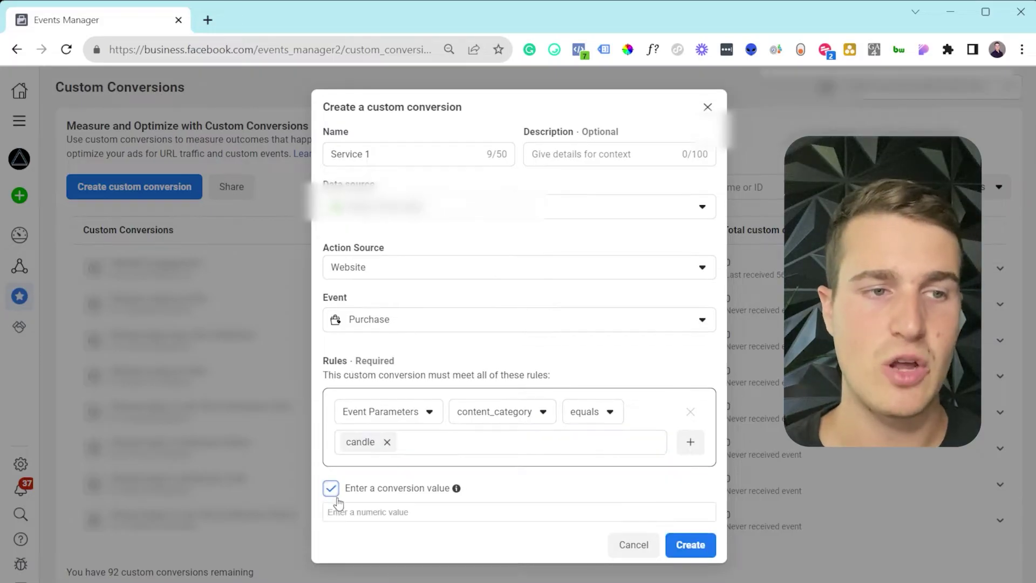
click(335, 490)
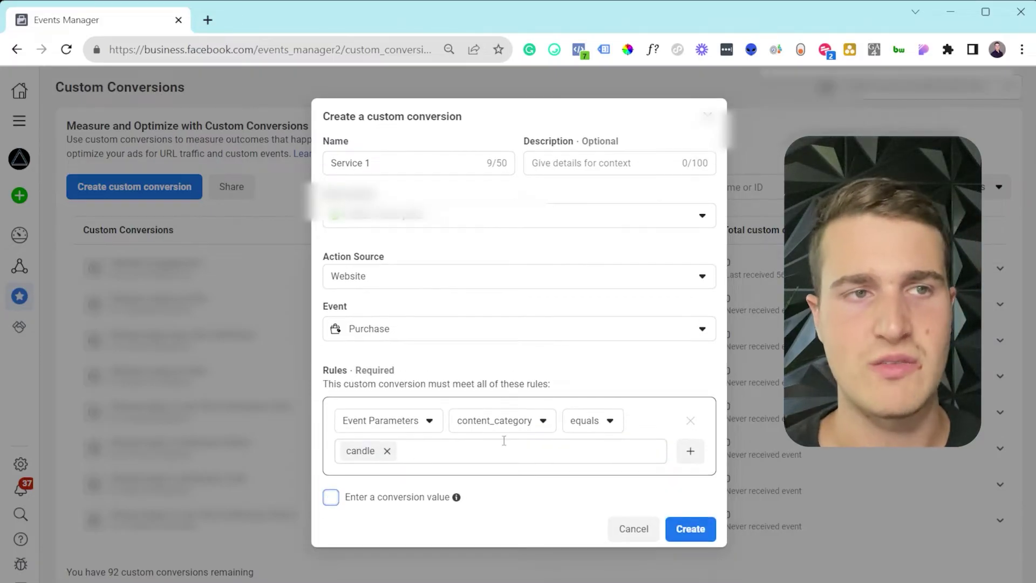
triple_click(422, 163)
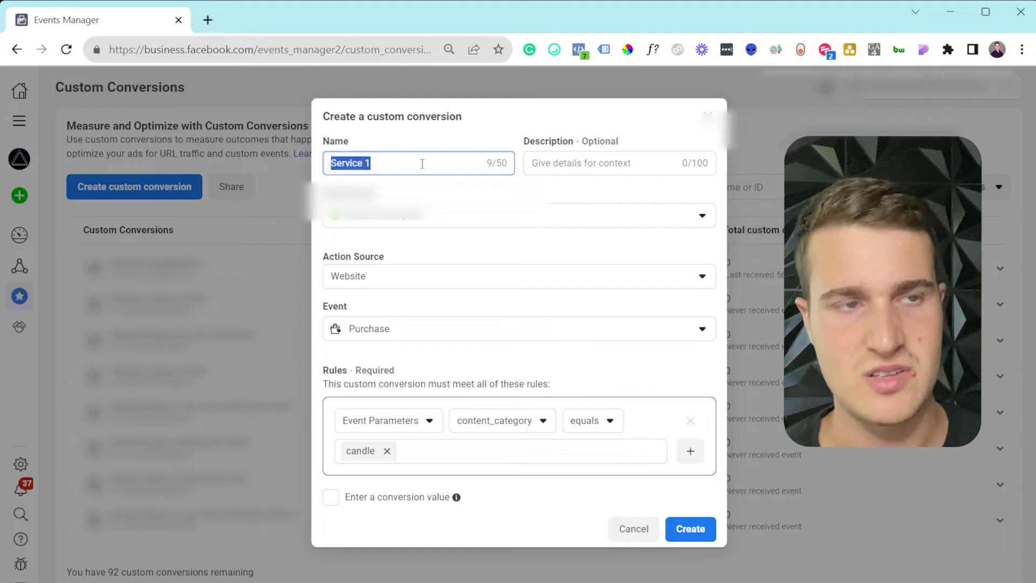
text(Candl)
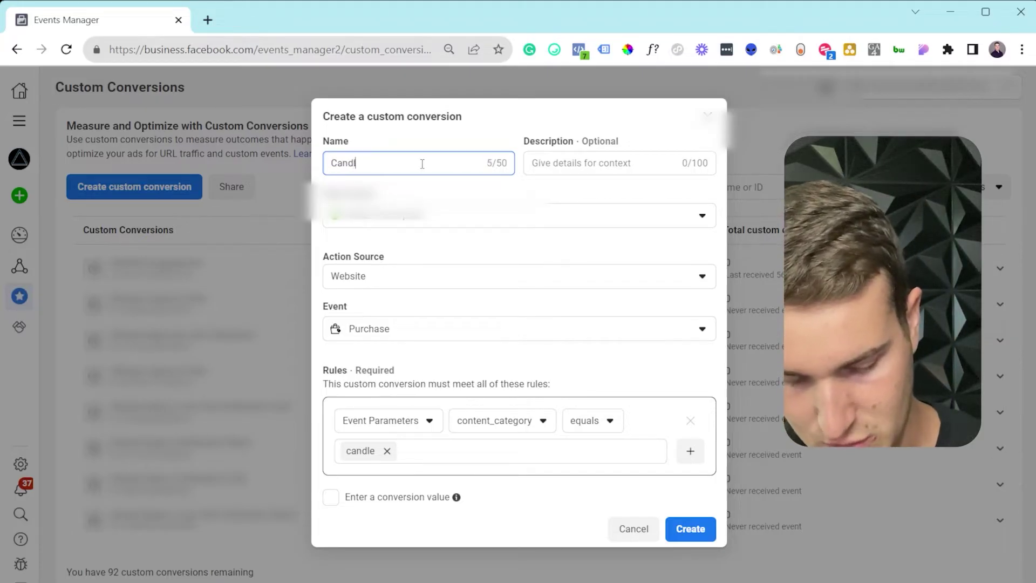
text(e Product)
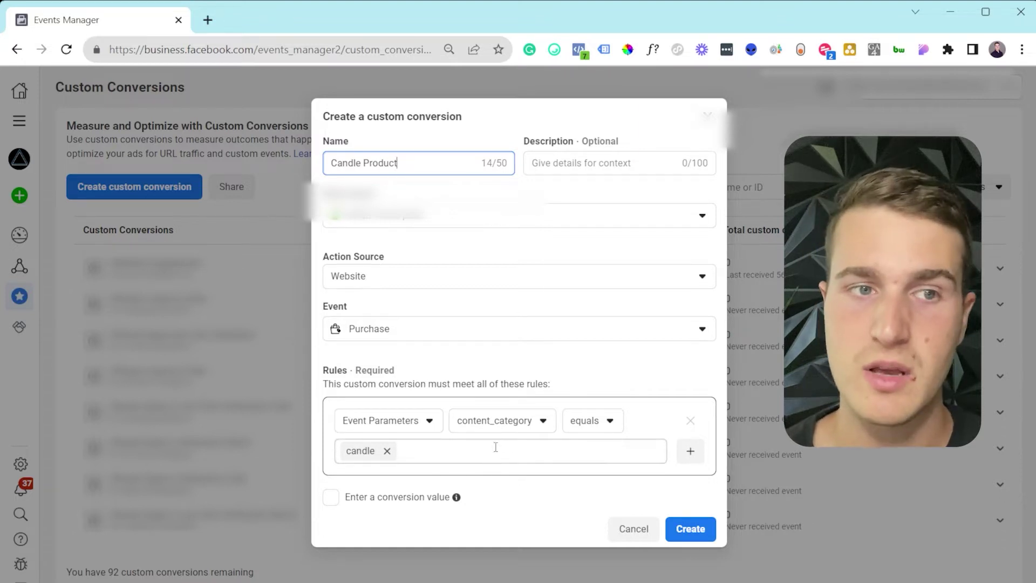
click(509, 429)
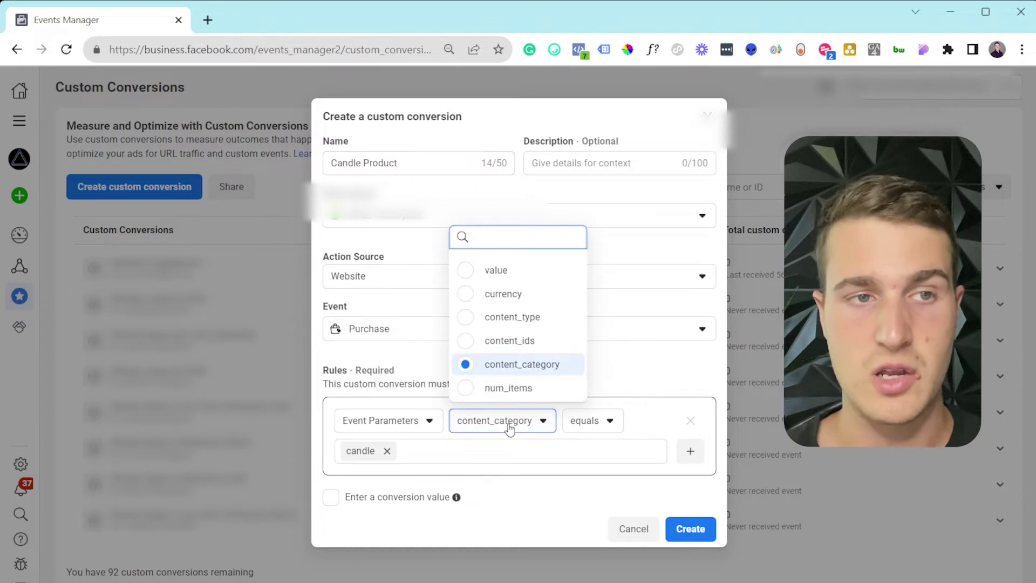
click(521, 270)
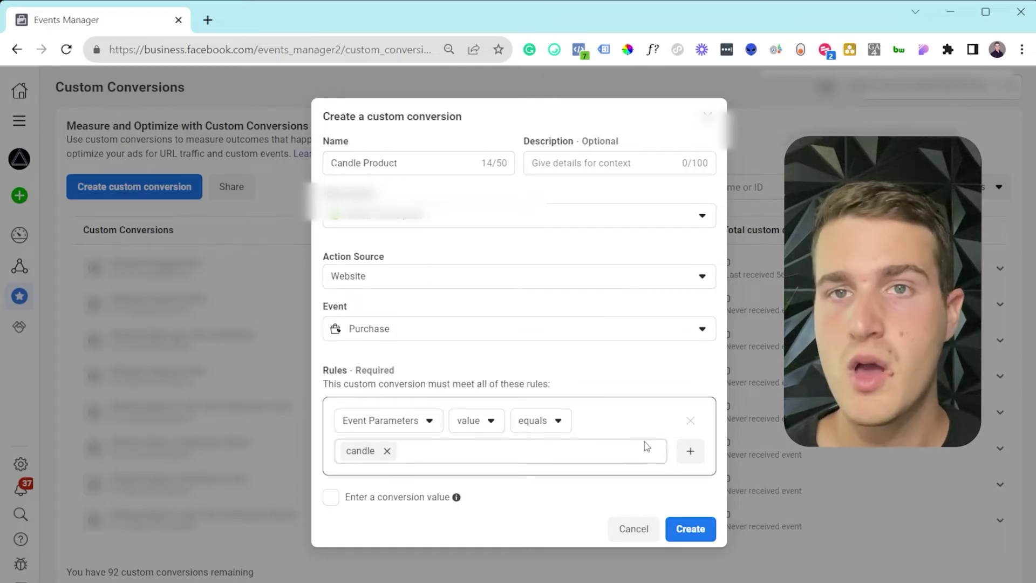
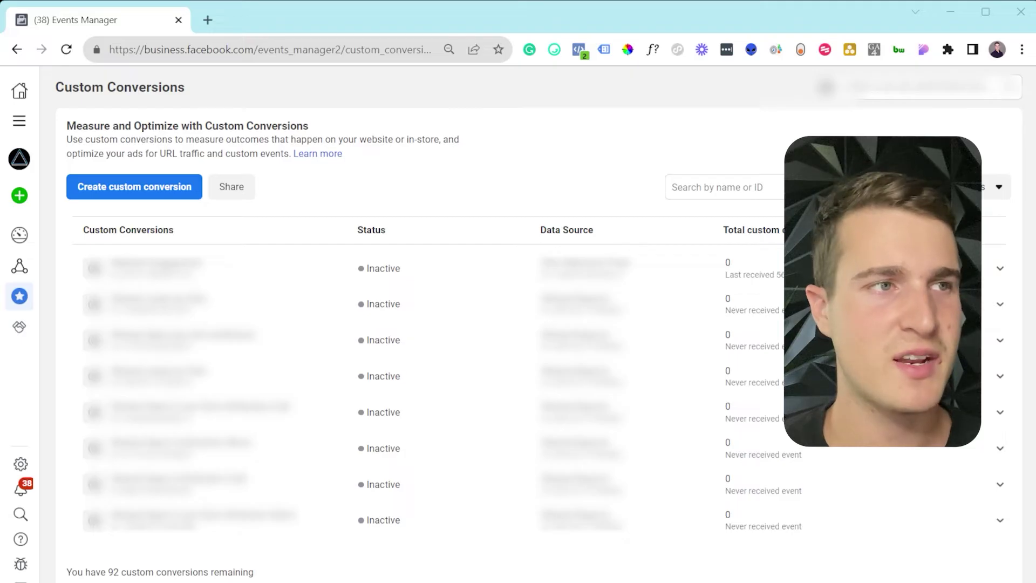
Switch to Ads Manager and open the ad account's campaigns.
click(22, 121)
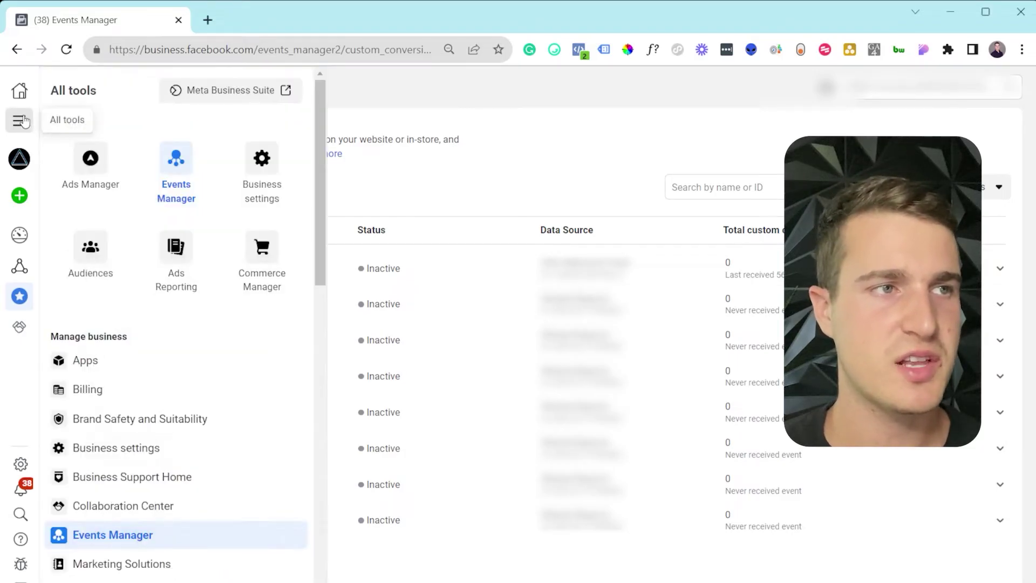
click(90, 167)
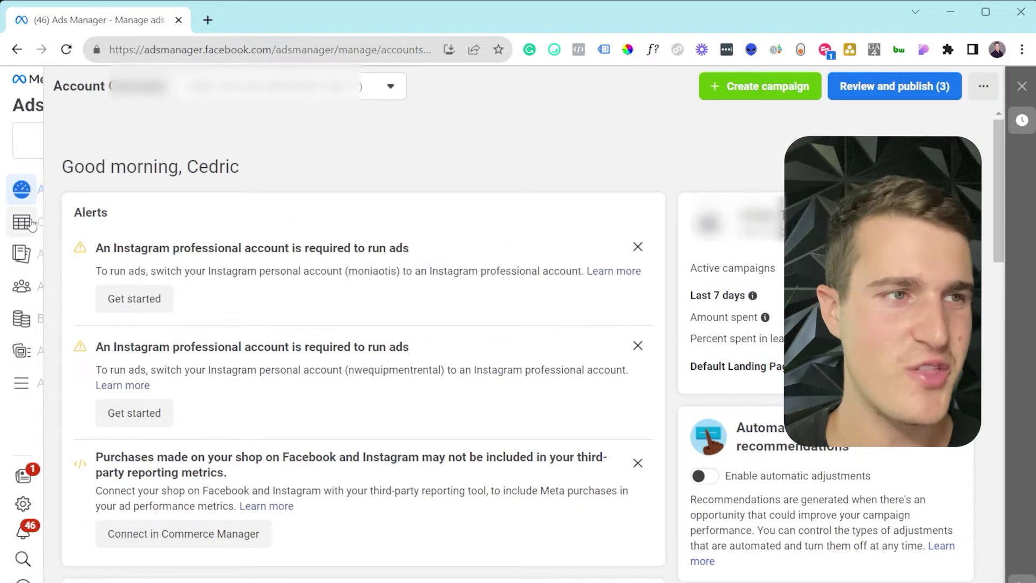
mouse_move(35, 224)
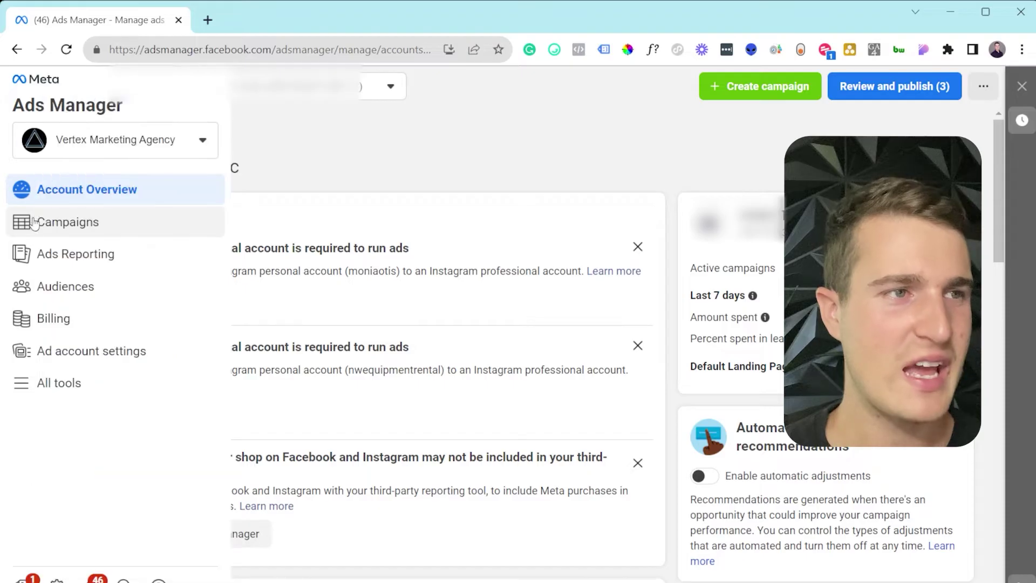
click(93, 236)
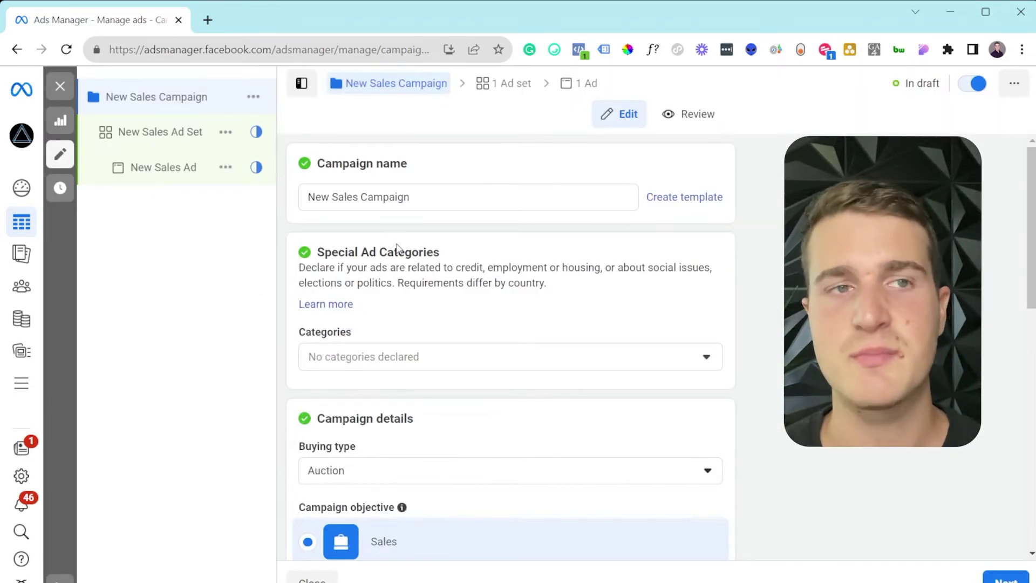
Open New Sales Ad Set for editing and select HONZ Tech's pixel for its website conversions.
click(151, 139)
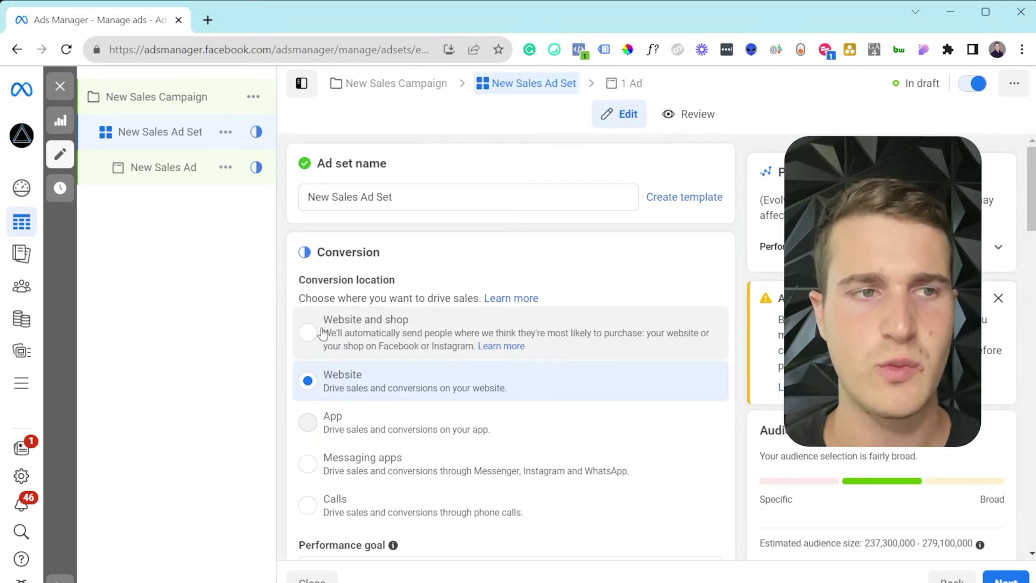
scroll(351, 335, down, 3)
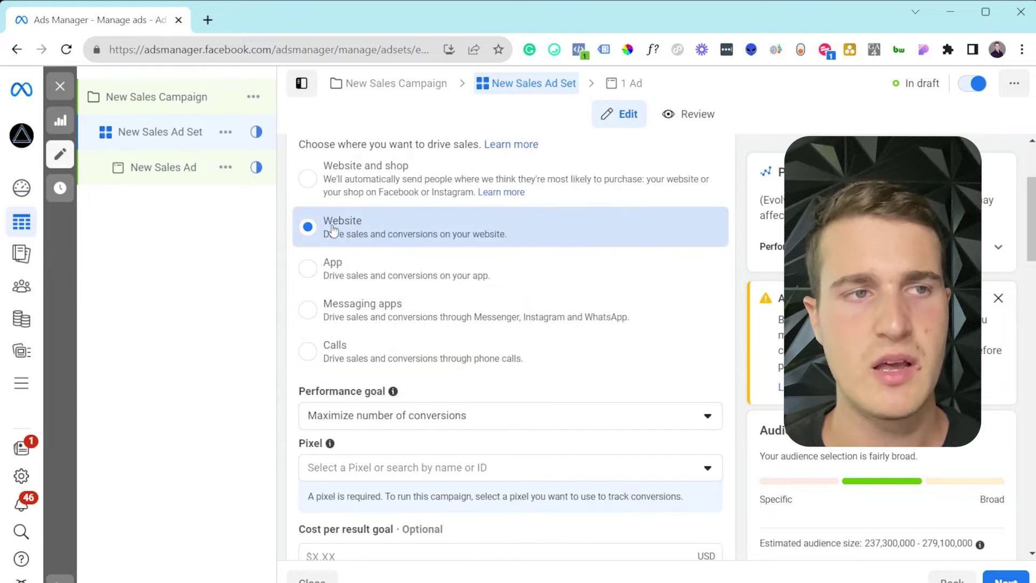
scroll(356, 227, down, 3)
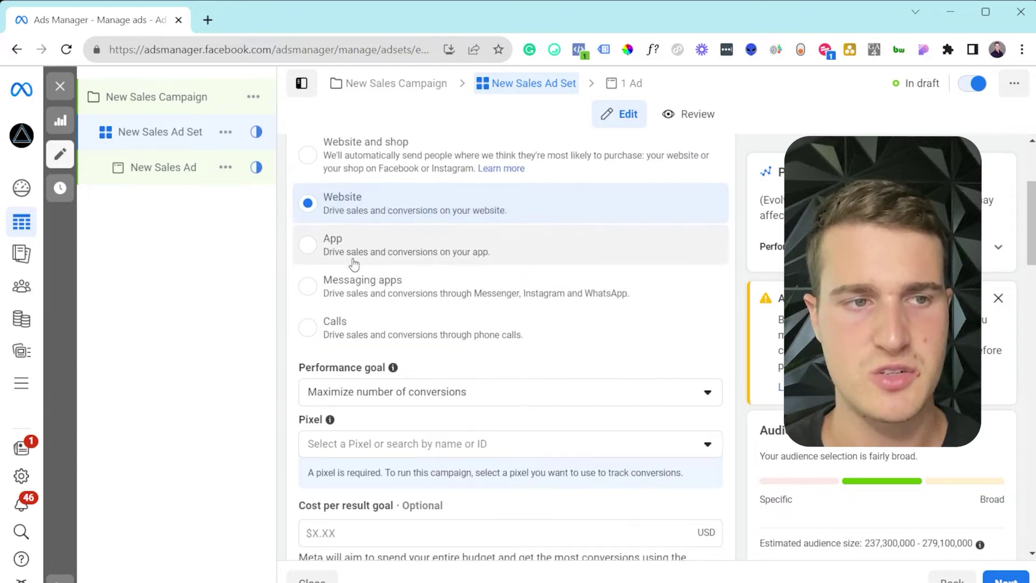
click(362, 314)
click(534, 405)
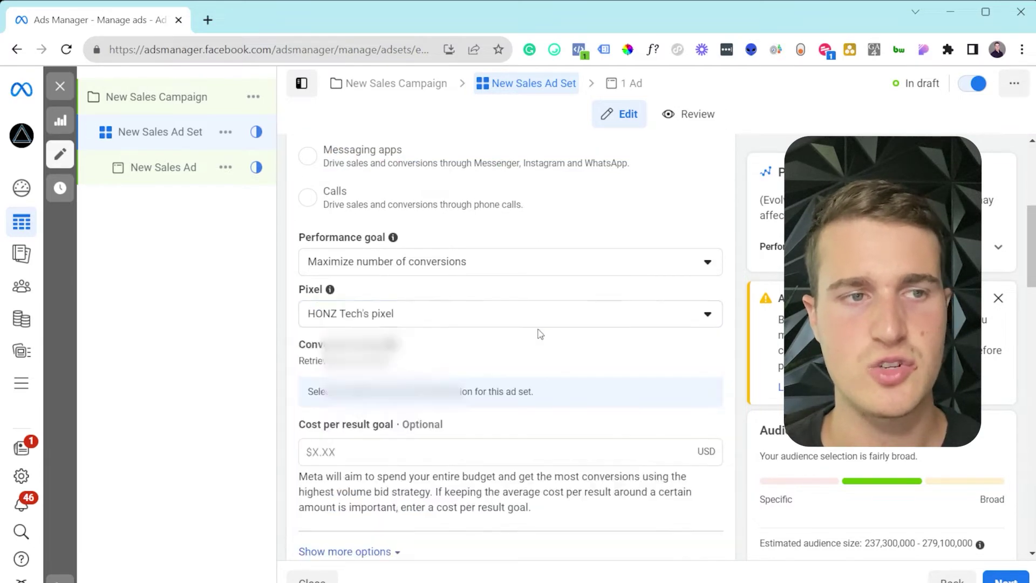
scroll(646, 281, down, 4)
scroll(642, 286, up, 3)
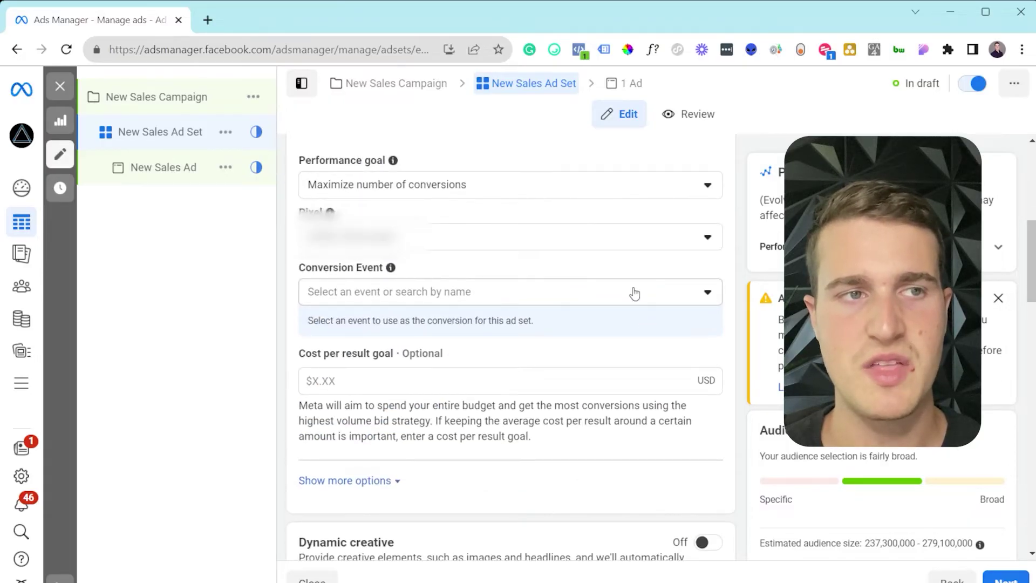
Look at the form for creating a custom conversion from the ad set's conversion events, and close it.
scroll(634, 292, down, 2)
scroll(635, 293, up, 2)
click(473, 296)
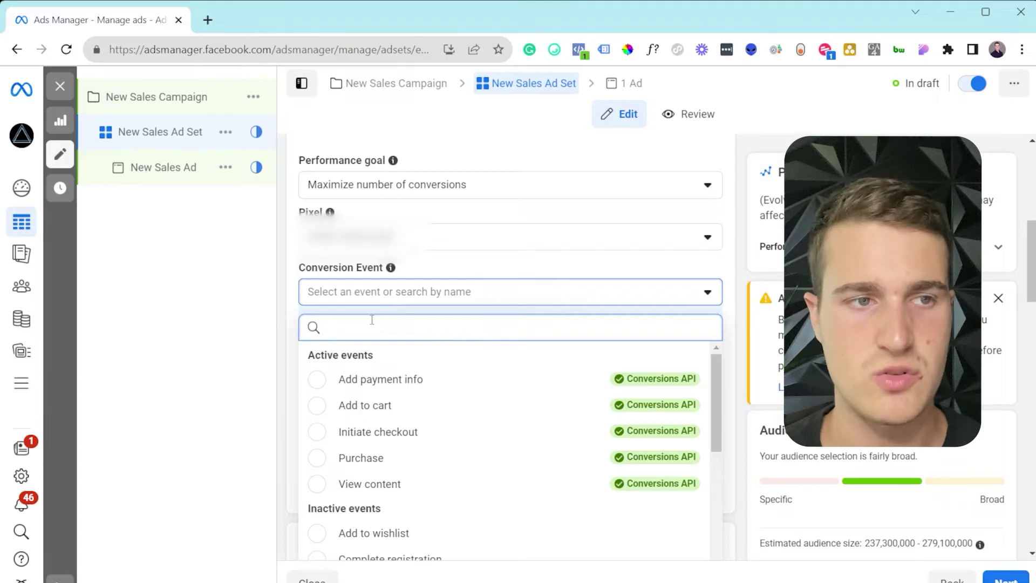
scroll(372, 324, down, 2)
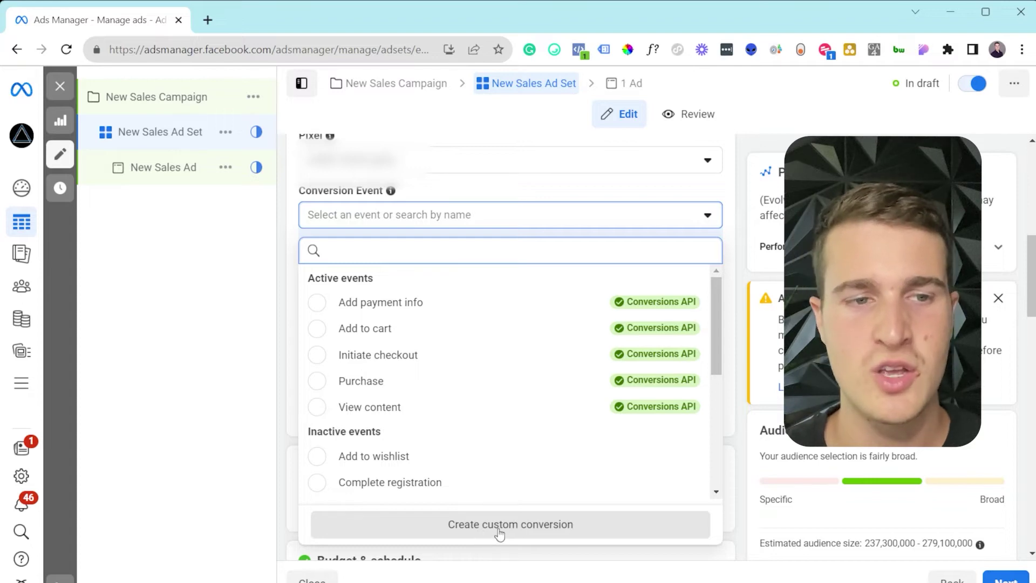
click(554, 534)
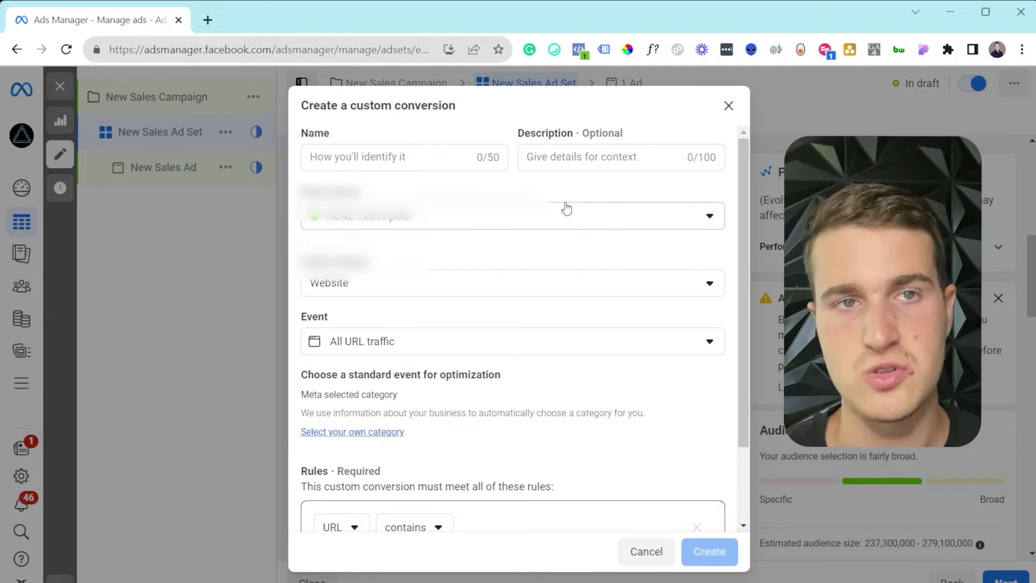
click(729, 105)
Browse the active and inactive conversion events available for the ad set, and close the ad set editor.
click(431, 216)
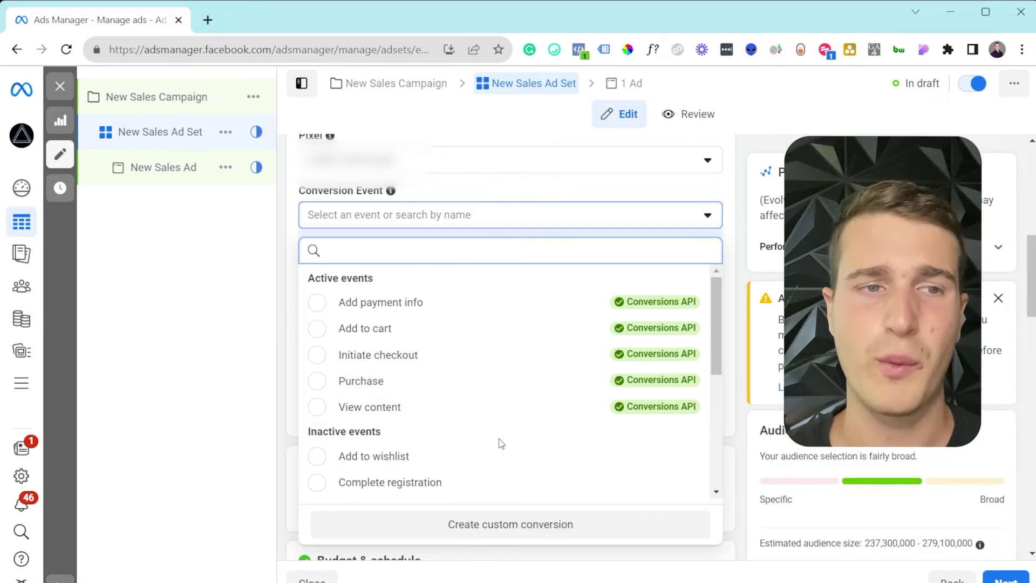
scroll(497, 440, up, 1)
scroll(654, 385, down, 1)
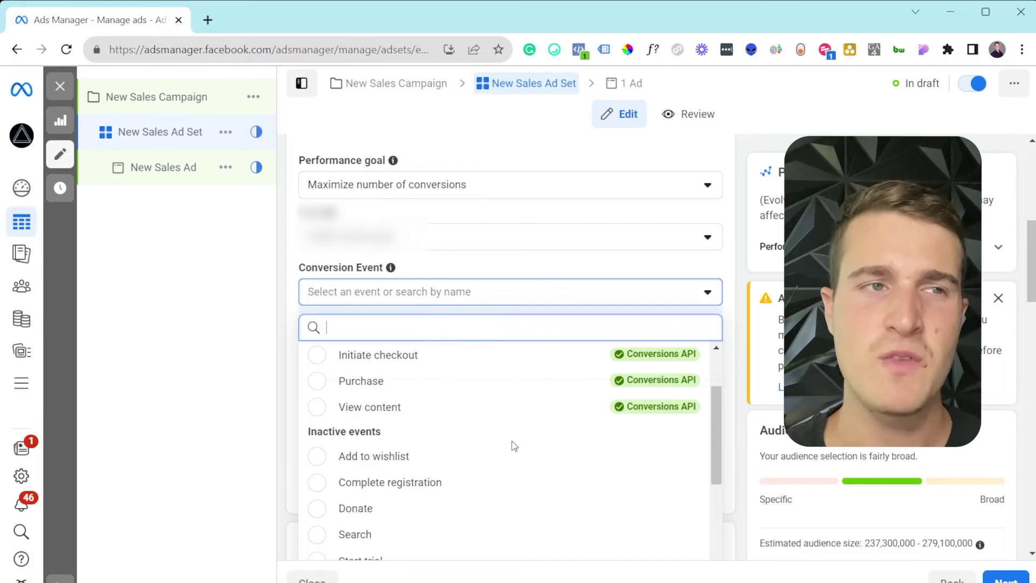
click(72, 96)
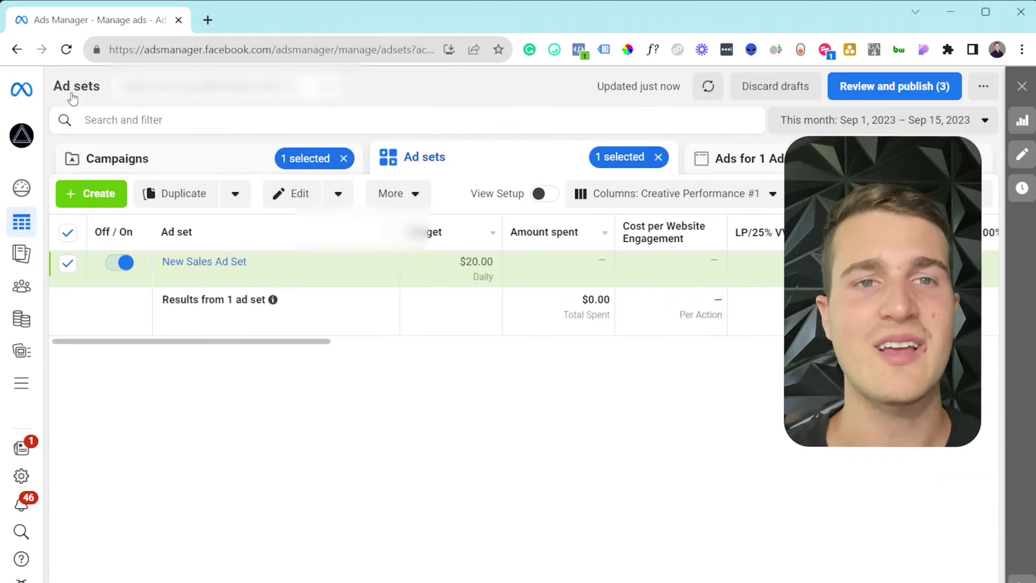
Open column customization for the ad sets table and examine the custom conversion metrics.
click(693, 195)
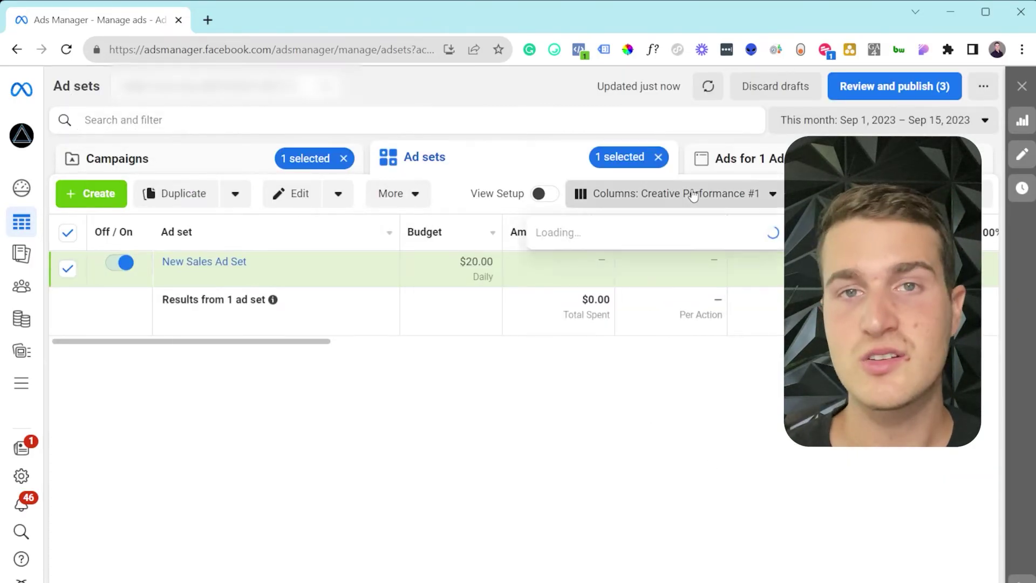
scroll(691, 378, down, 4)
mouse_move(691, 413)
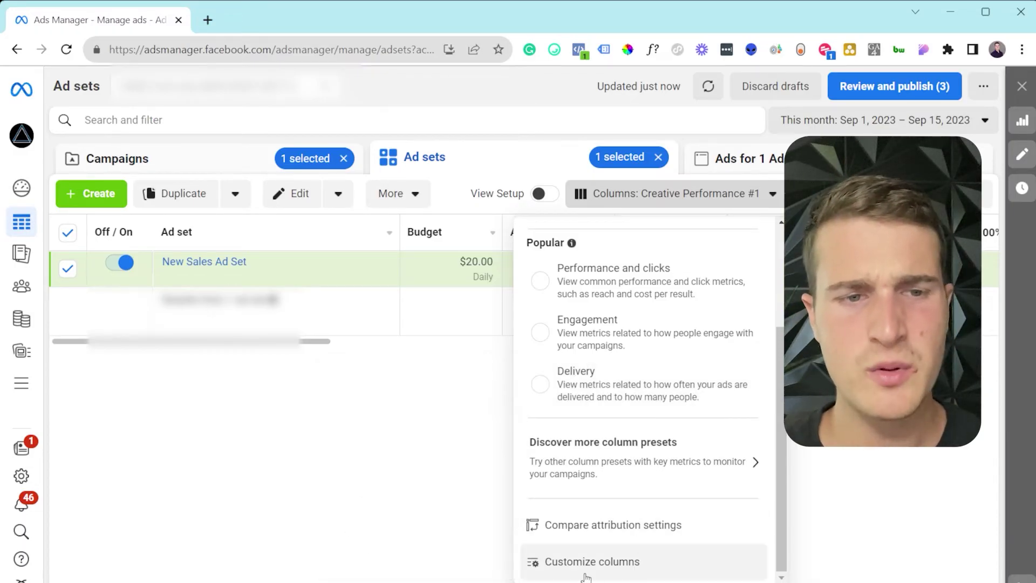
click(621, 572)
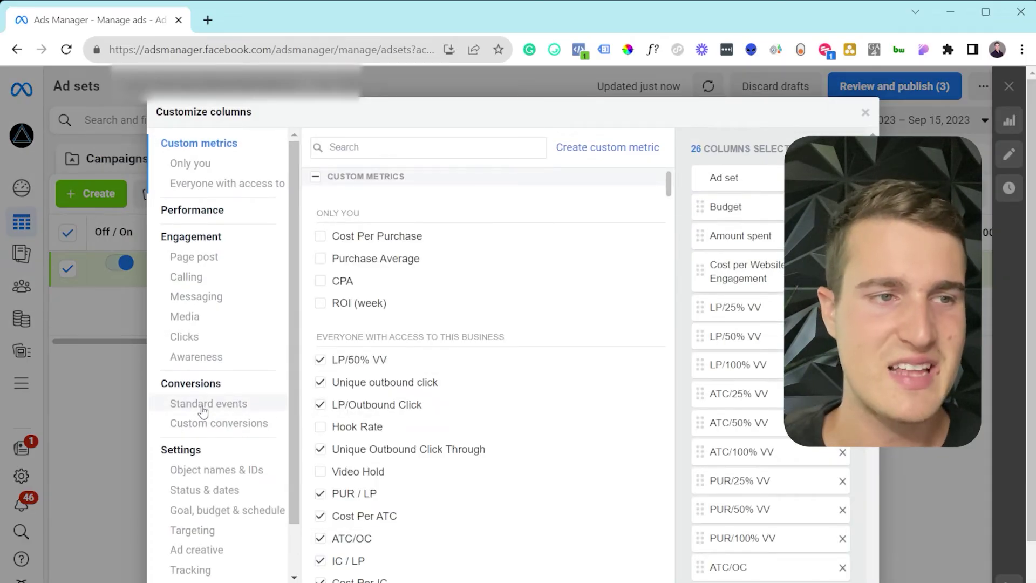
click(204, 426)
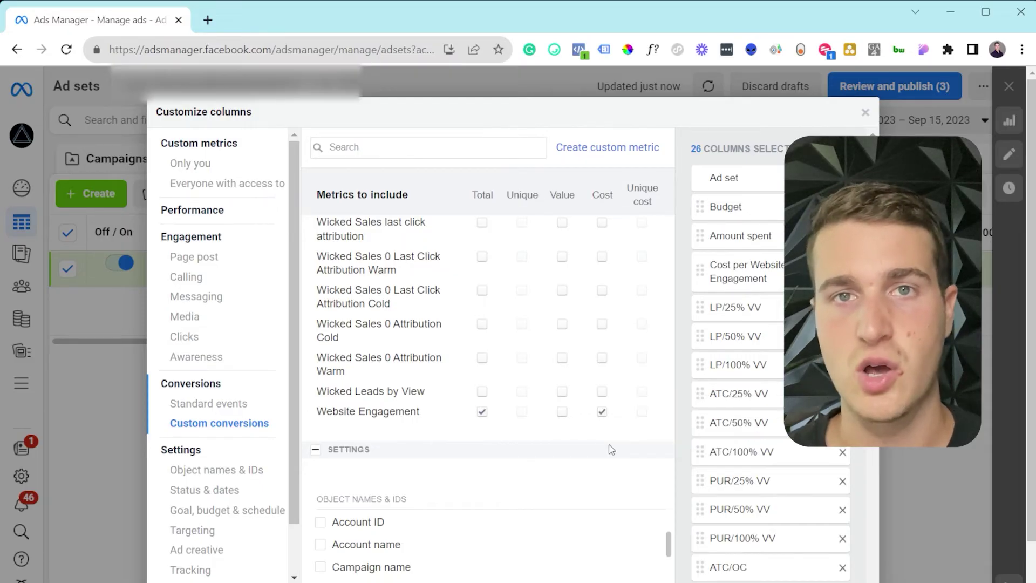
scroll(610, 450, down, 8)
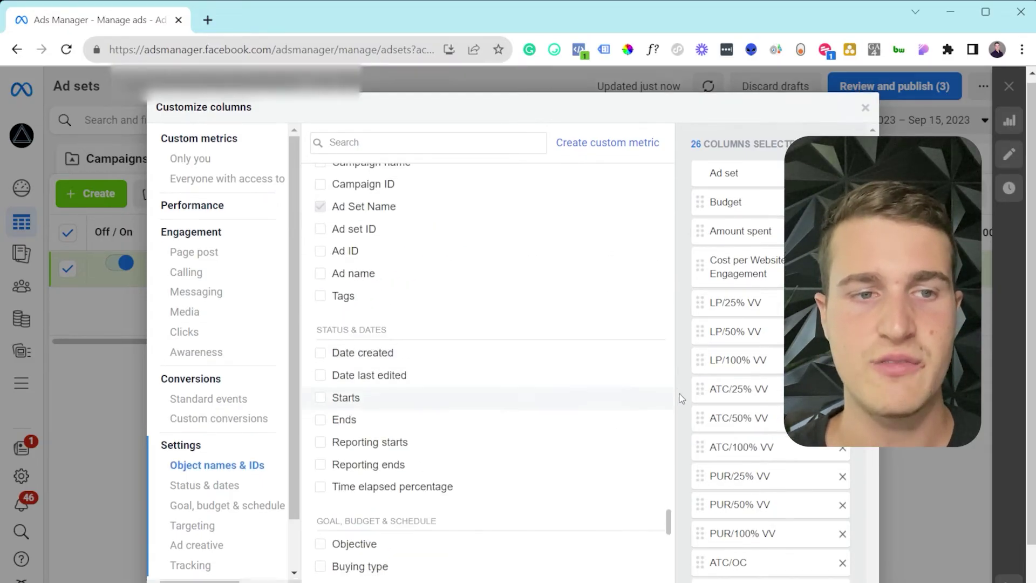
Enable saving the column selection as a preset, select the preset name for editing, and review the selected columns.
click(161, 556)
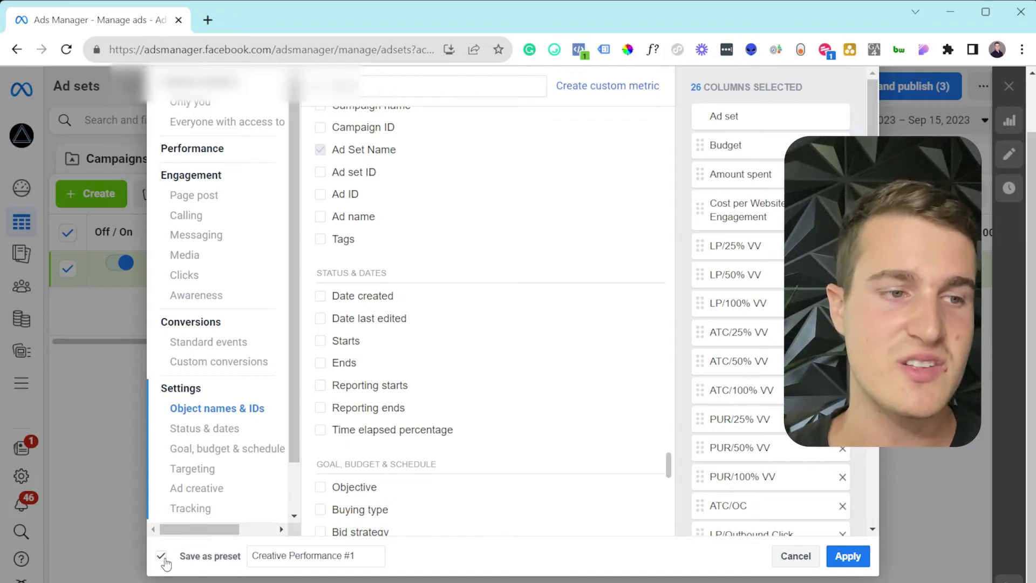
triple_click(320, 561)
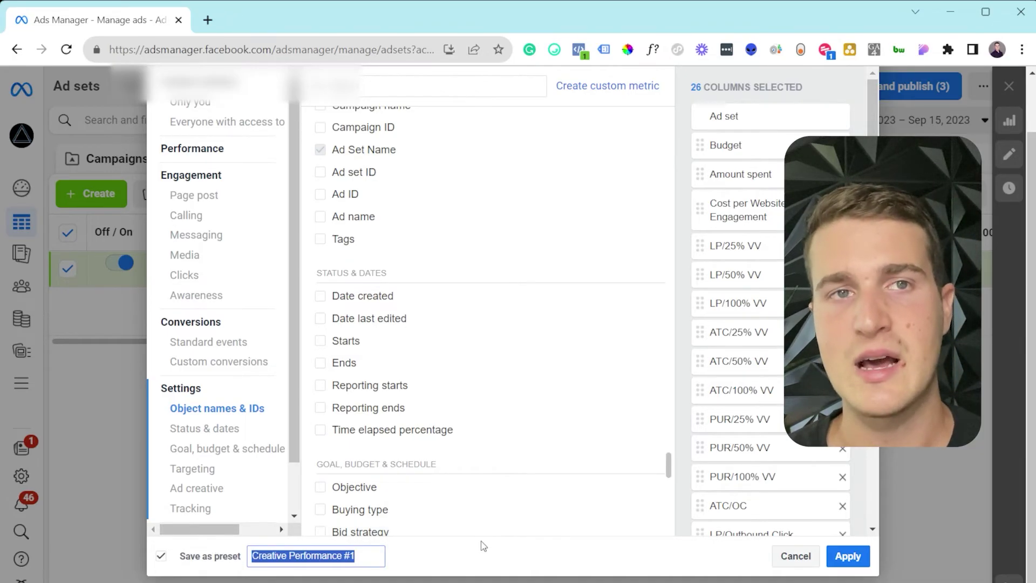
scroll(513, 394, up, 10)
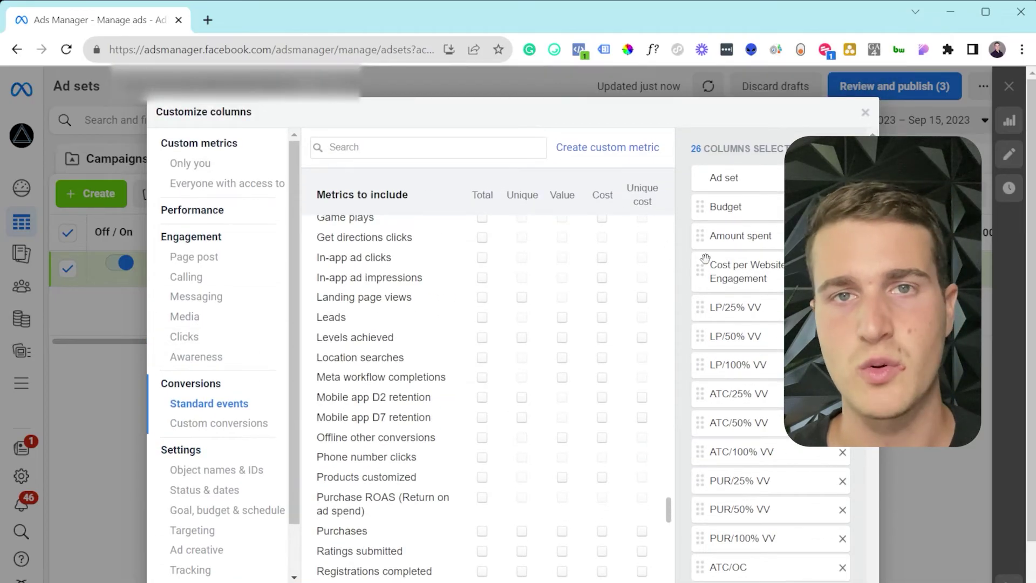
scroll(702, 324, down, 6)
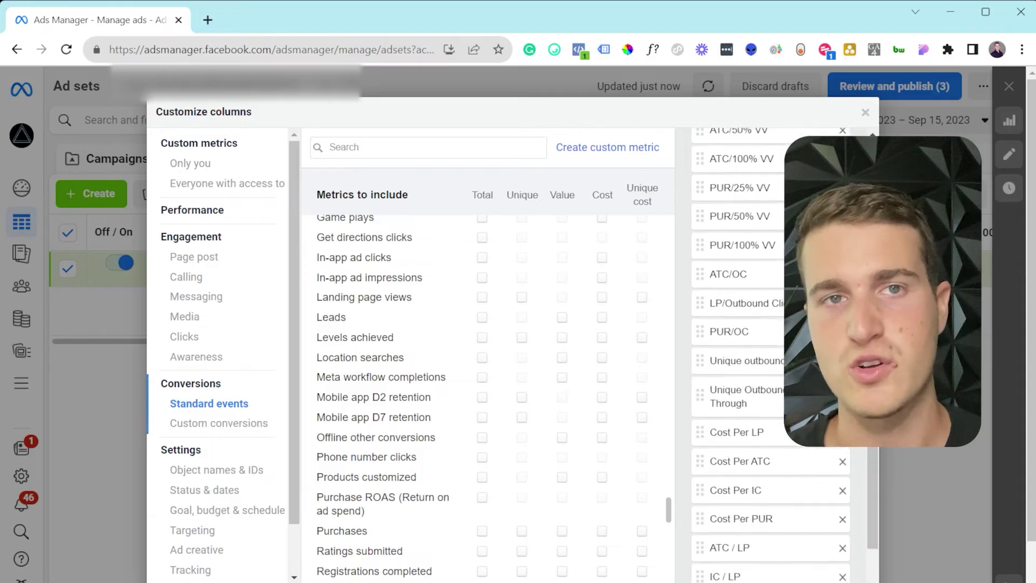
scroll(663, 362, down, 5)
scroll(663, 362, down, 10)
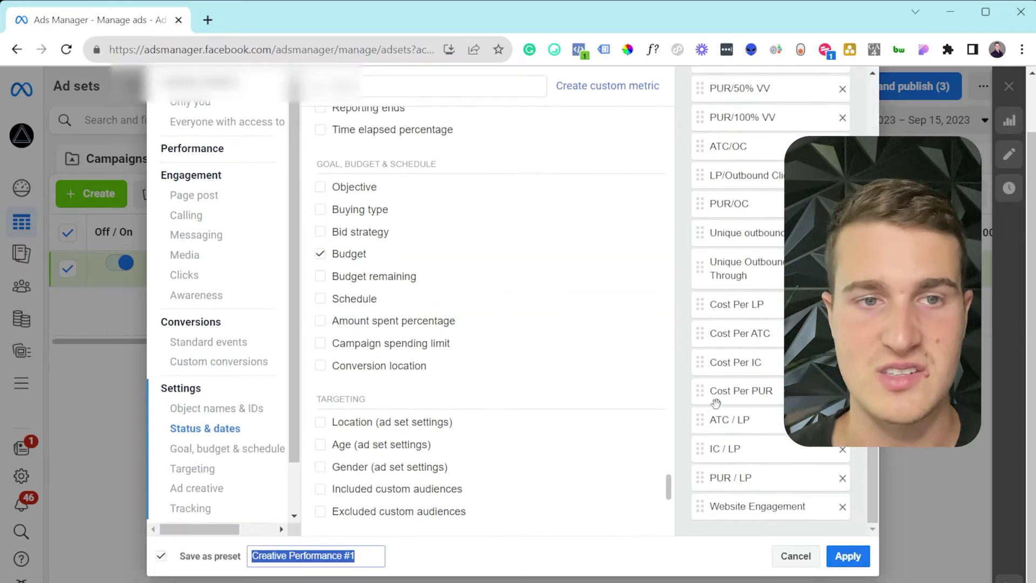